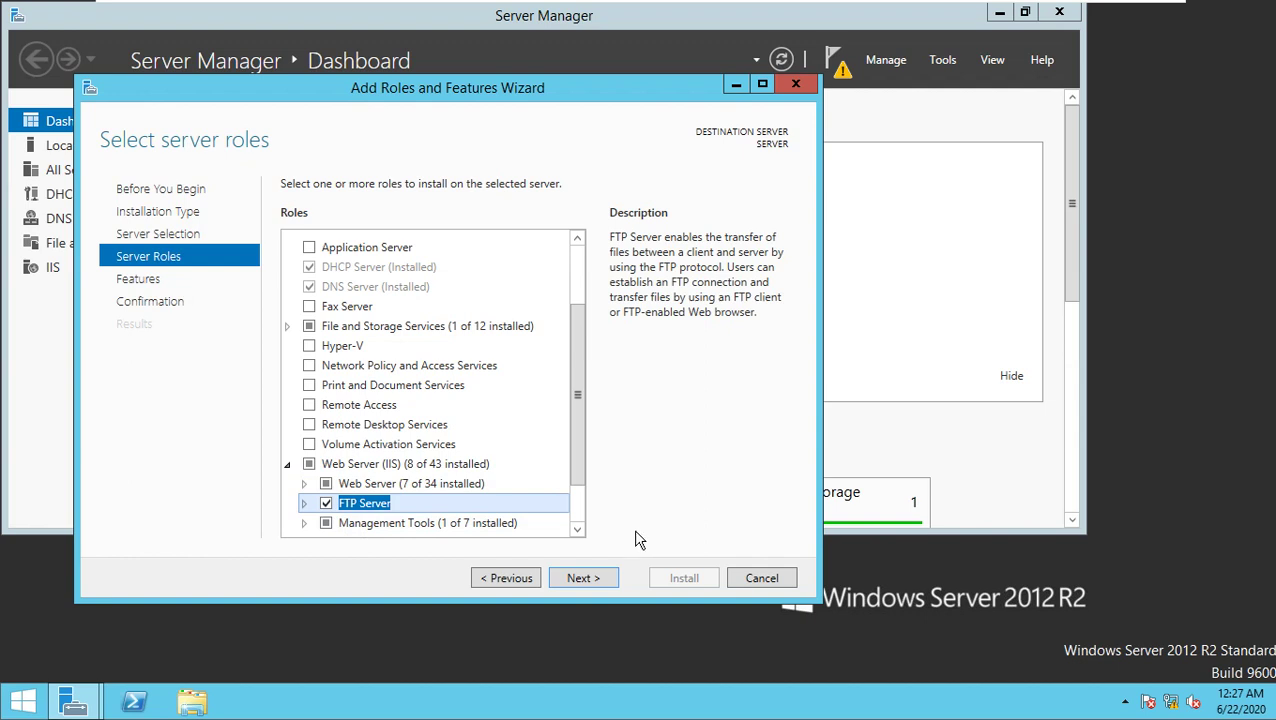
Step: Skip extra features, install the FTP Server role, and close the wizard once it succeeds
{"action": "left_click", "coordinate": [600, 578]}
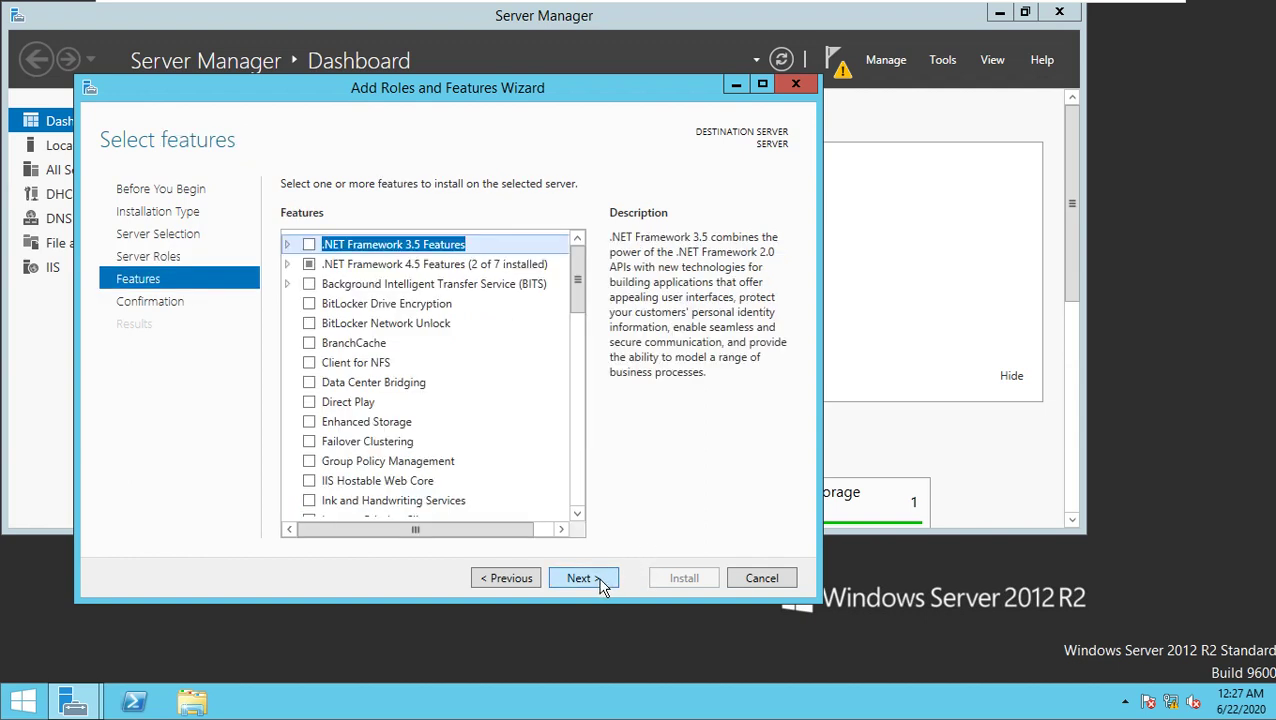
{"action": "left_click", "coordinate": [600, 584]}
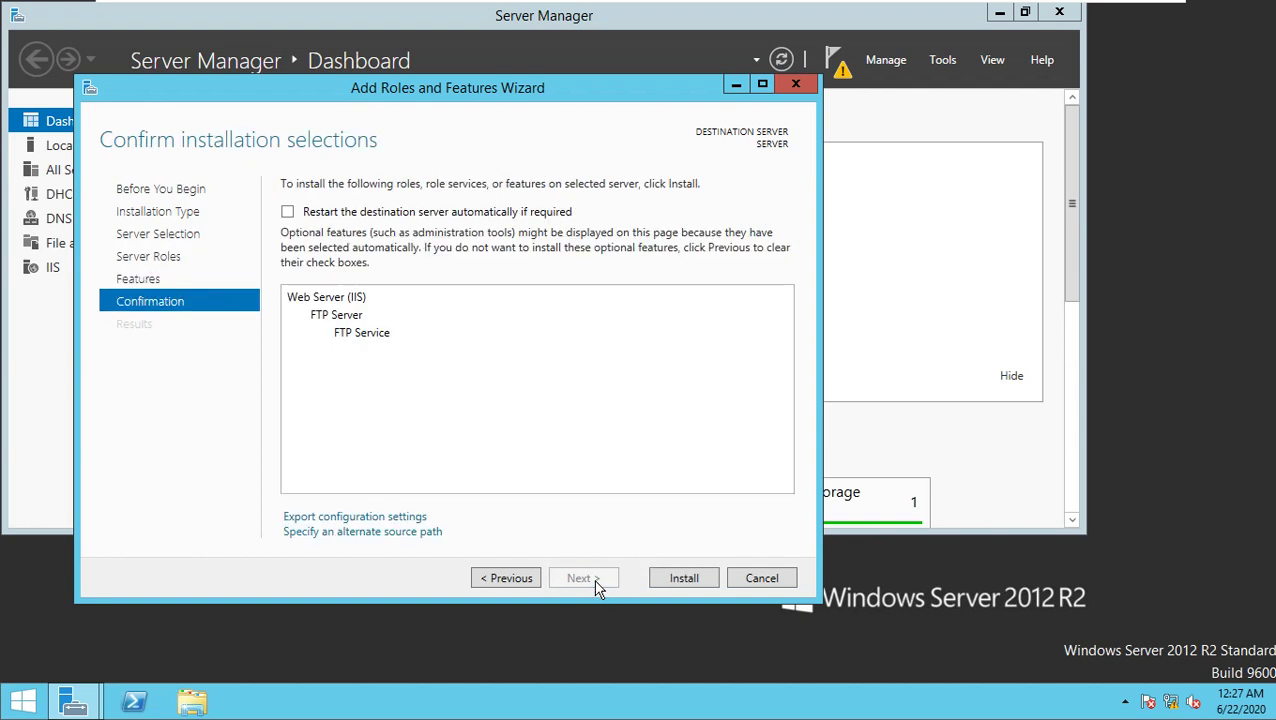
{"action": "left_click", "coordinate": [686, 586]}
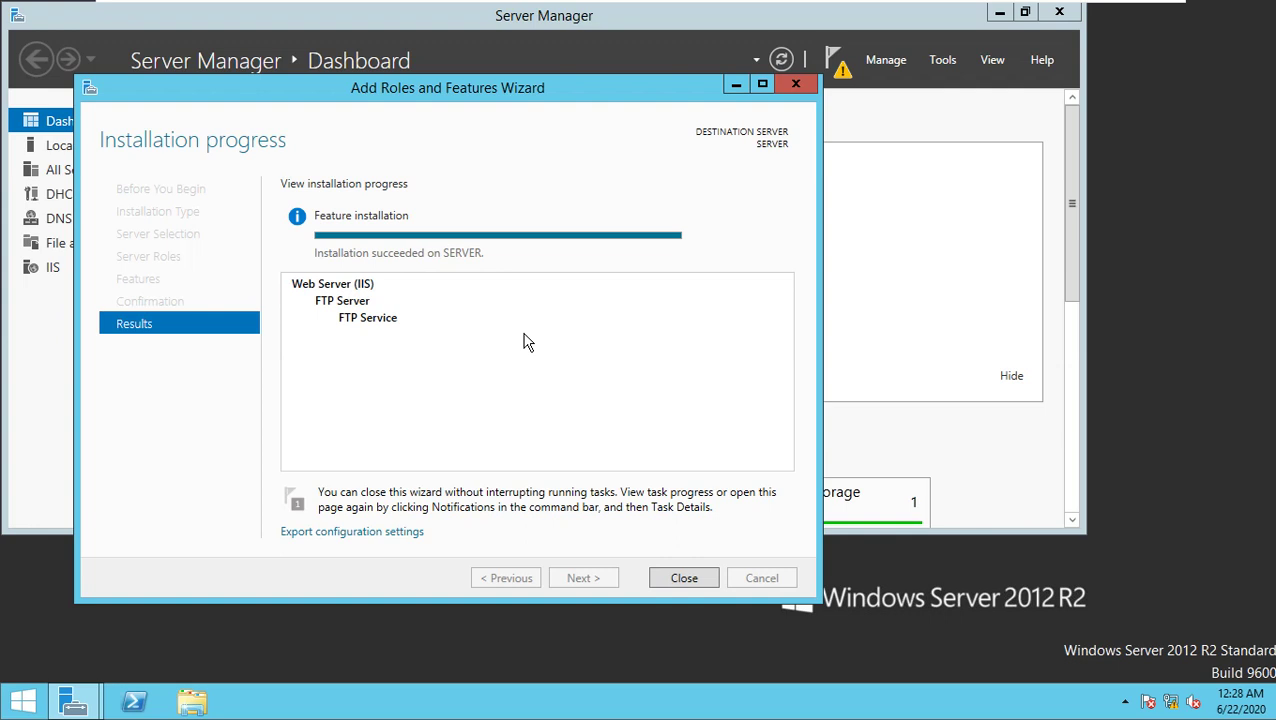
{"action": "left_click", "coordinate": [690, 577]}
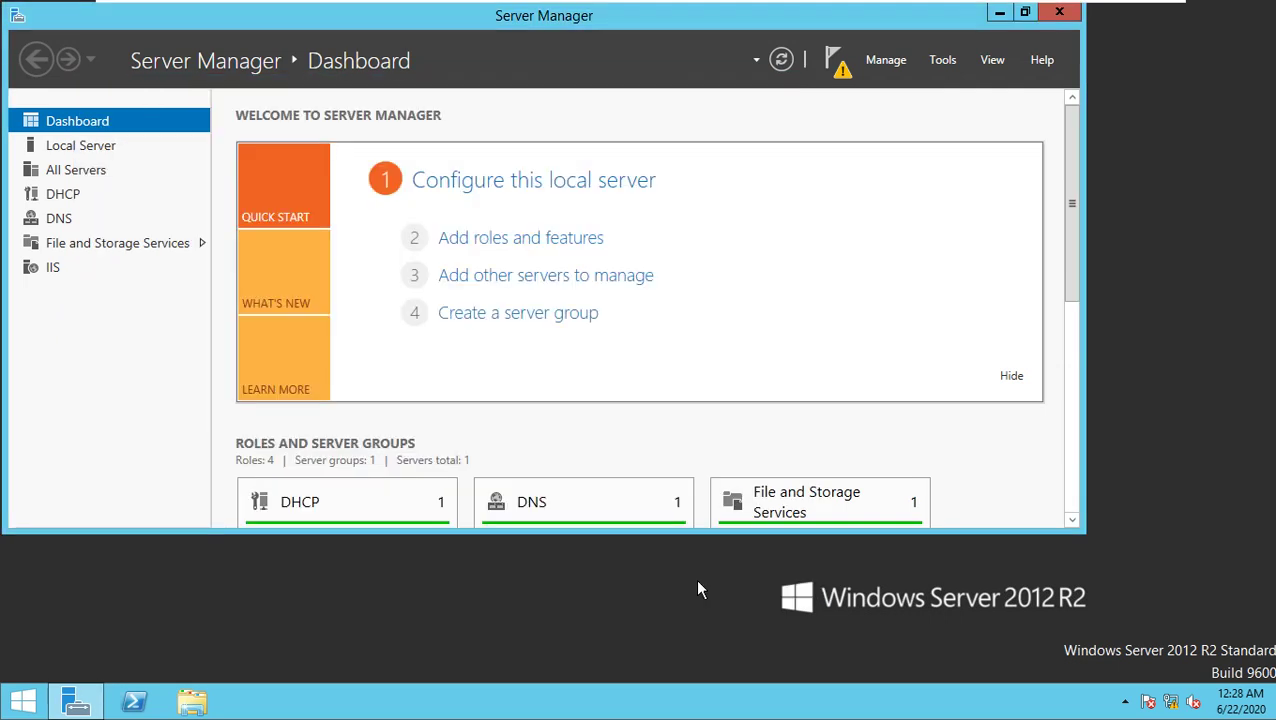
Step: Close Server Manager and restart the server with the default reason
{"action": "left_click", "coordinate": [1060, 14]}
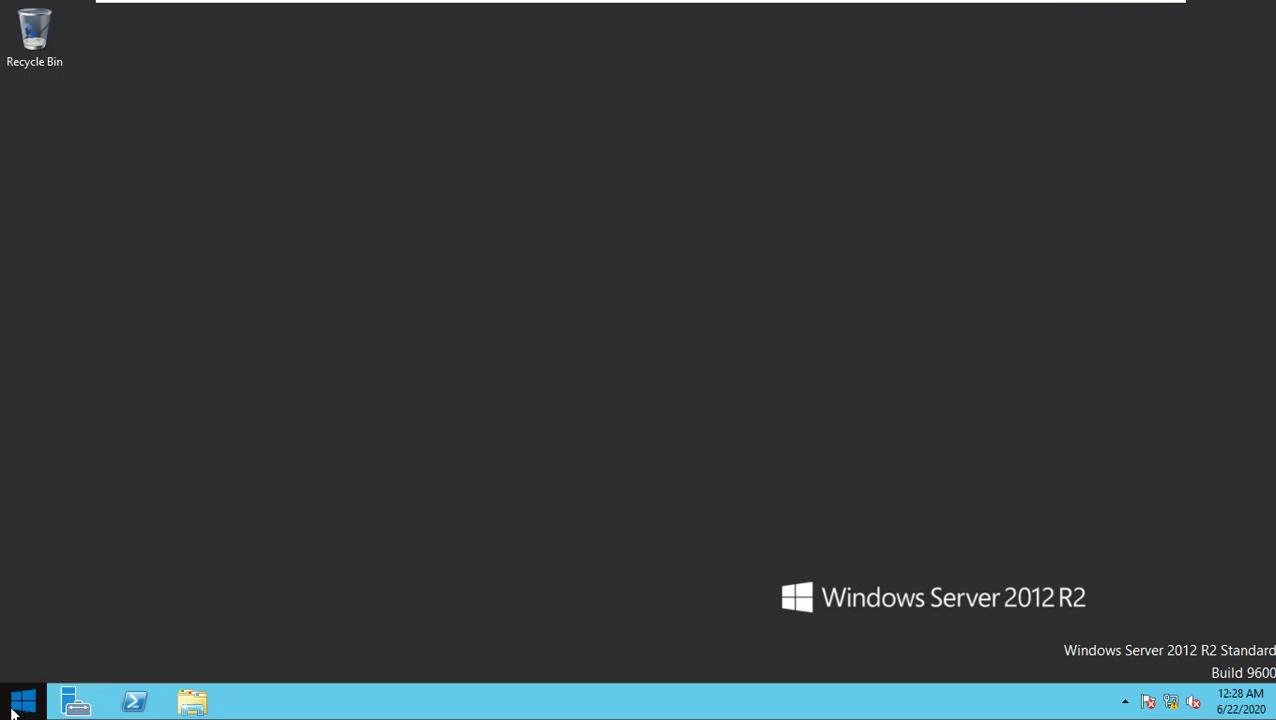
{"action": "left_click", "coordinate": [20, 703]}
{"action": "left_click", "coordinate": [1157, 75]}
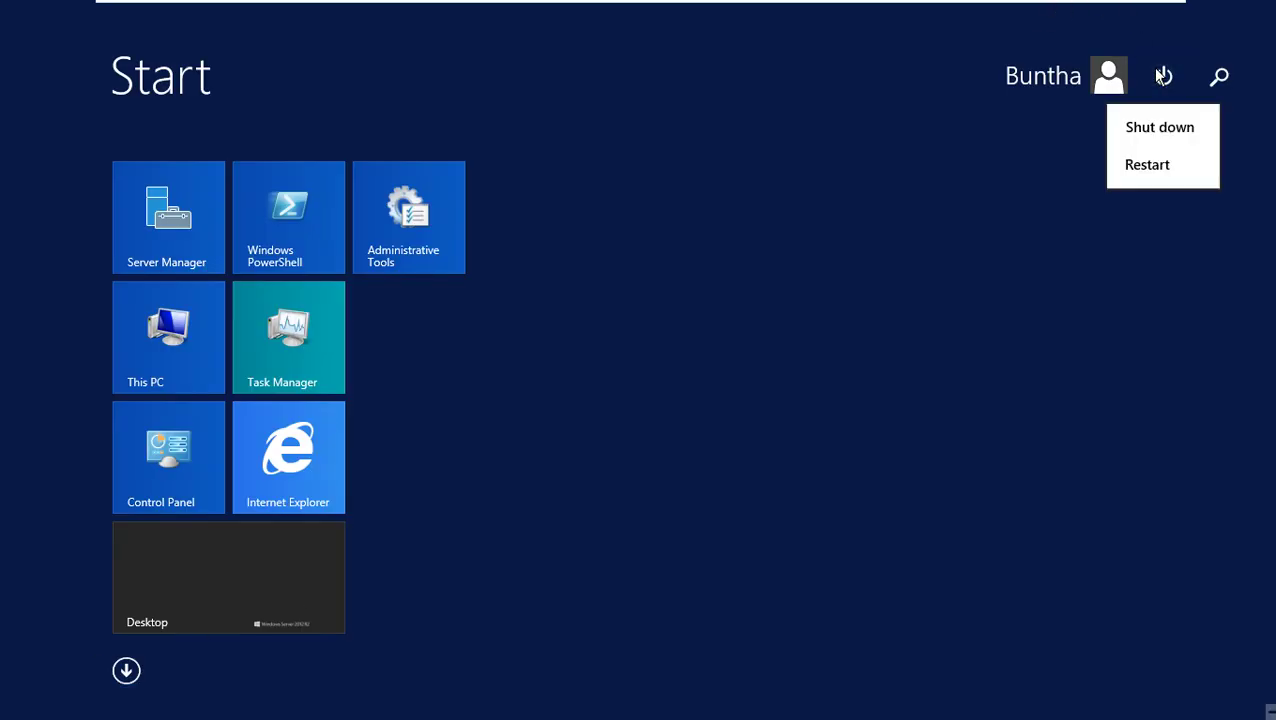
{"action": "left_click", "coordinate": [1160, 178]}
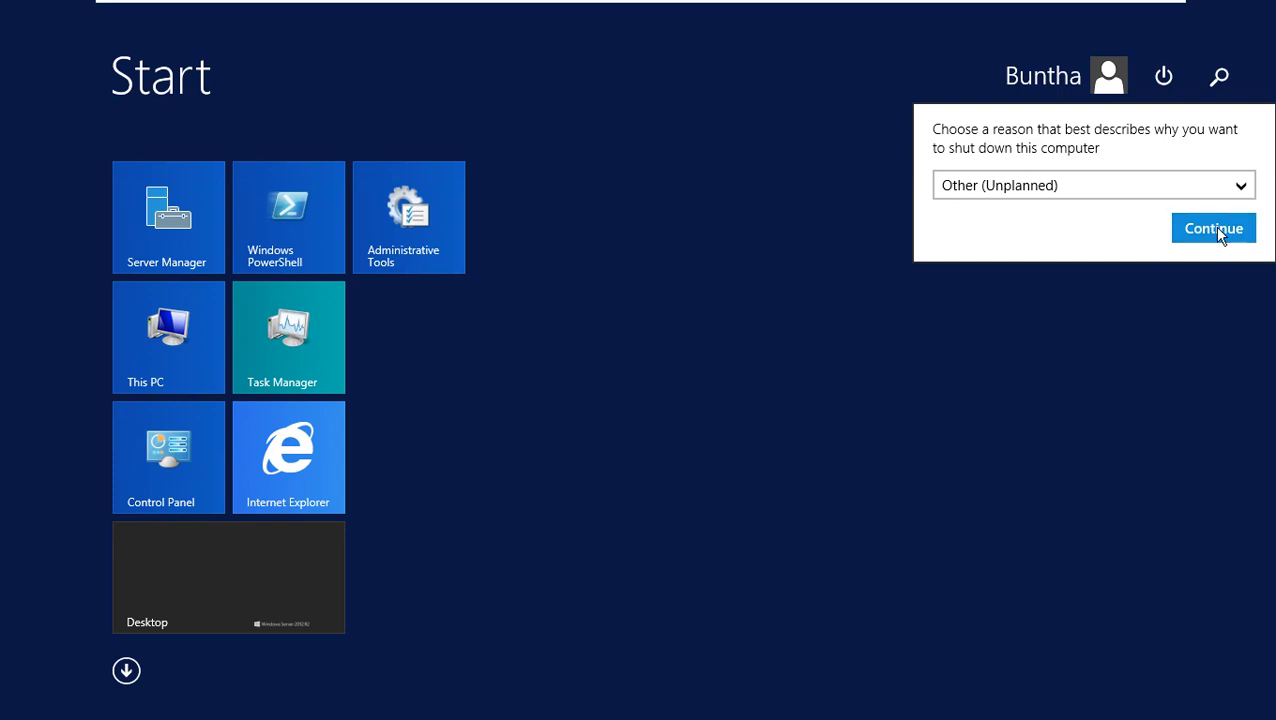
{"action": "left_click", "coordinate": [1213, 227]}
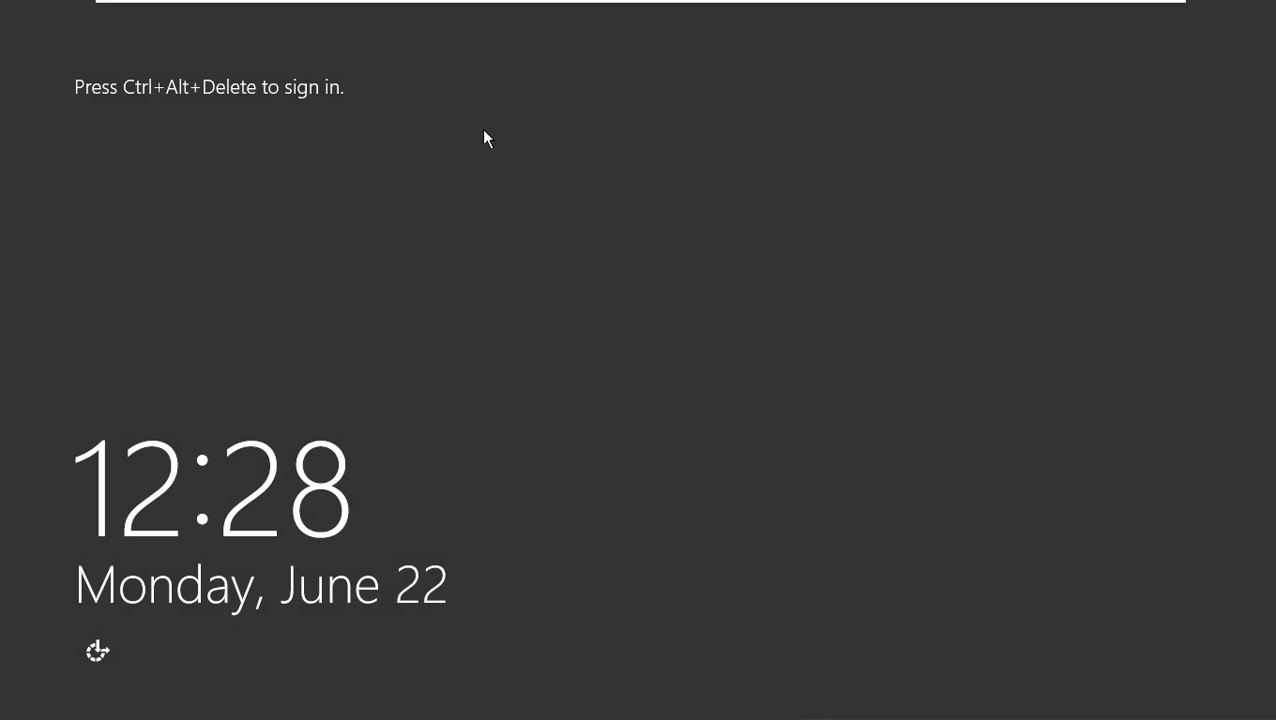
Step: Sign back in to the server with the administrator password
{"action": "mouse_move", "coordinate": [328, 4]}
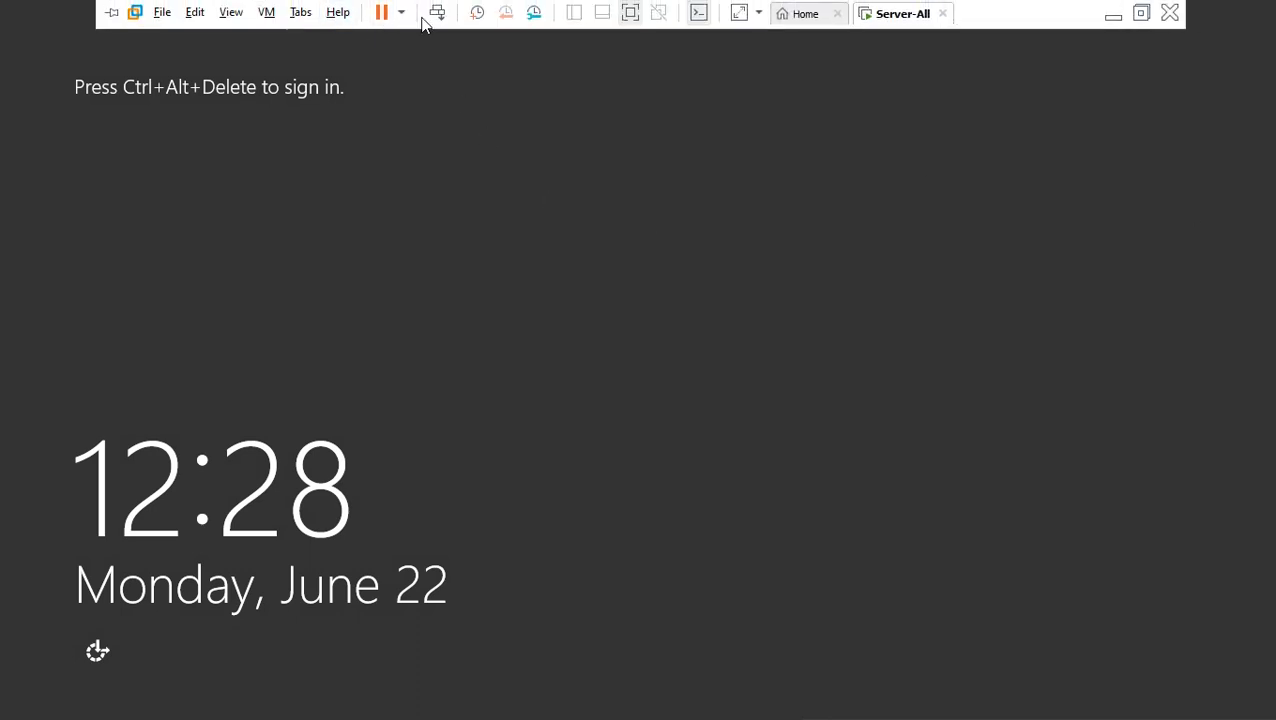
{"action": "left_click", "coordinate": [439, 14]}
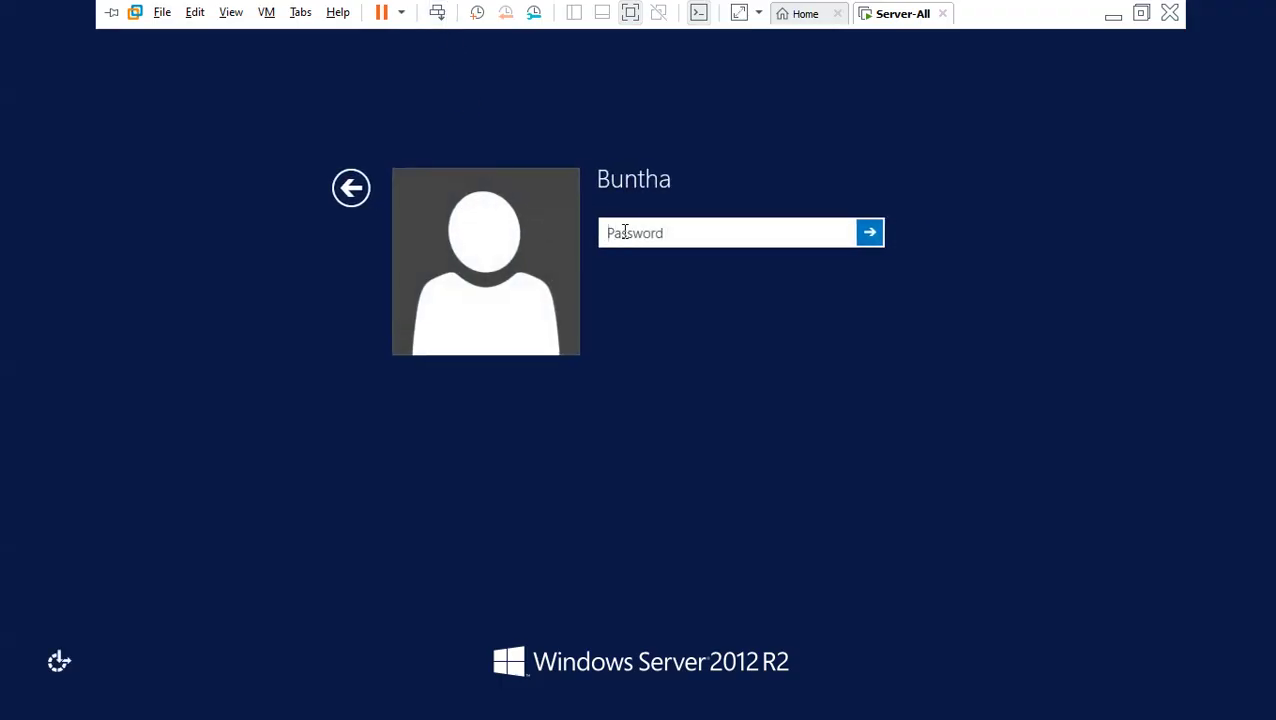
{"action": "type", "text": "•••••••"}
{"action": "key", "text": "Return"}
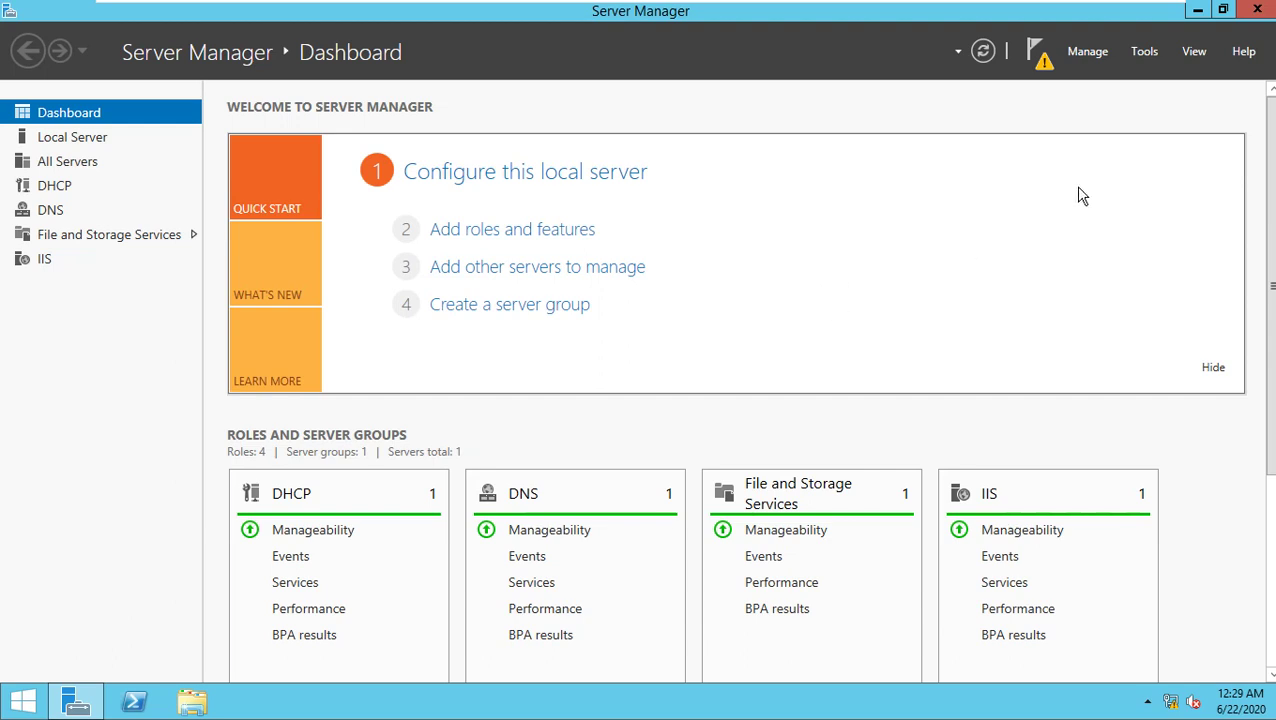
Step: Launch IIS Manager maximized, open the SERVER home page, and permanently dismiss the Web Platform prompt
{"action": "left_click", "coordinate": [1146, 54]}
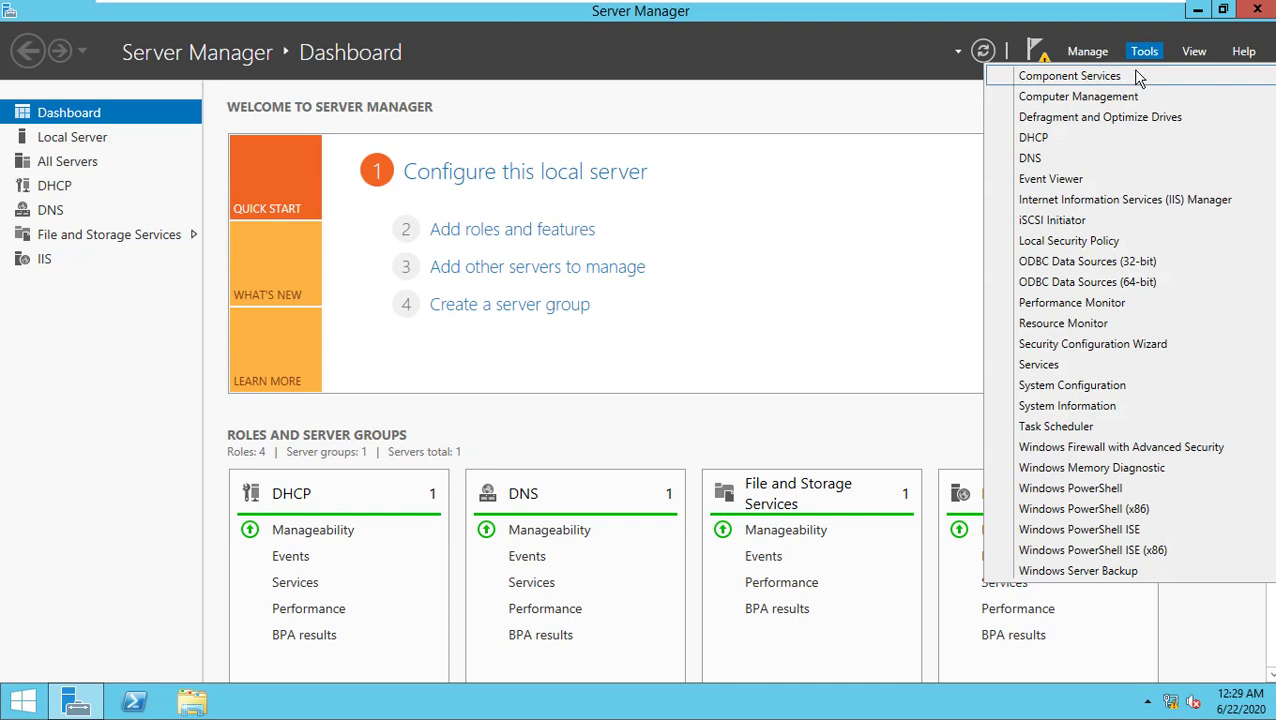
{"action": "left_click", "coordinate": [1184, 210]}
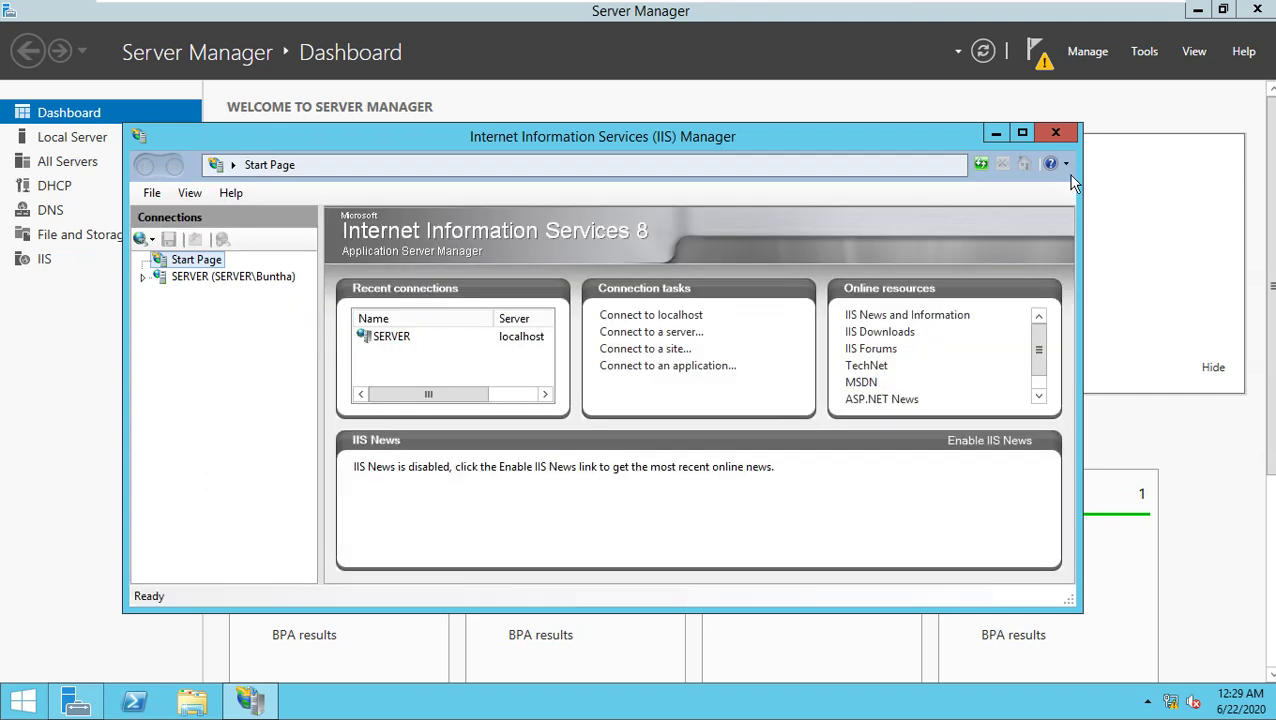
{"action": "left_click", "coordinate": [1025, 133]}
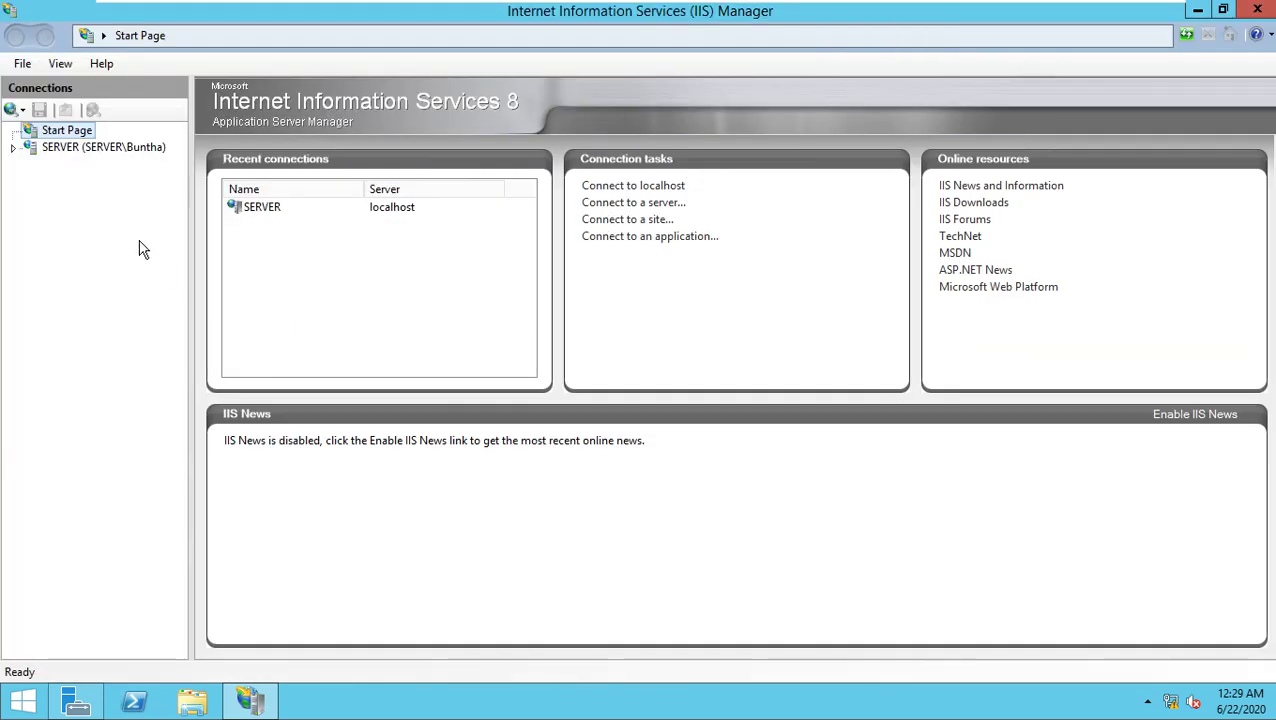
{"action": "left_click", "coordinate": [77, 148]}
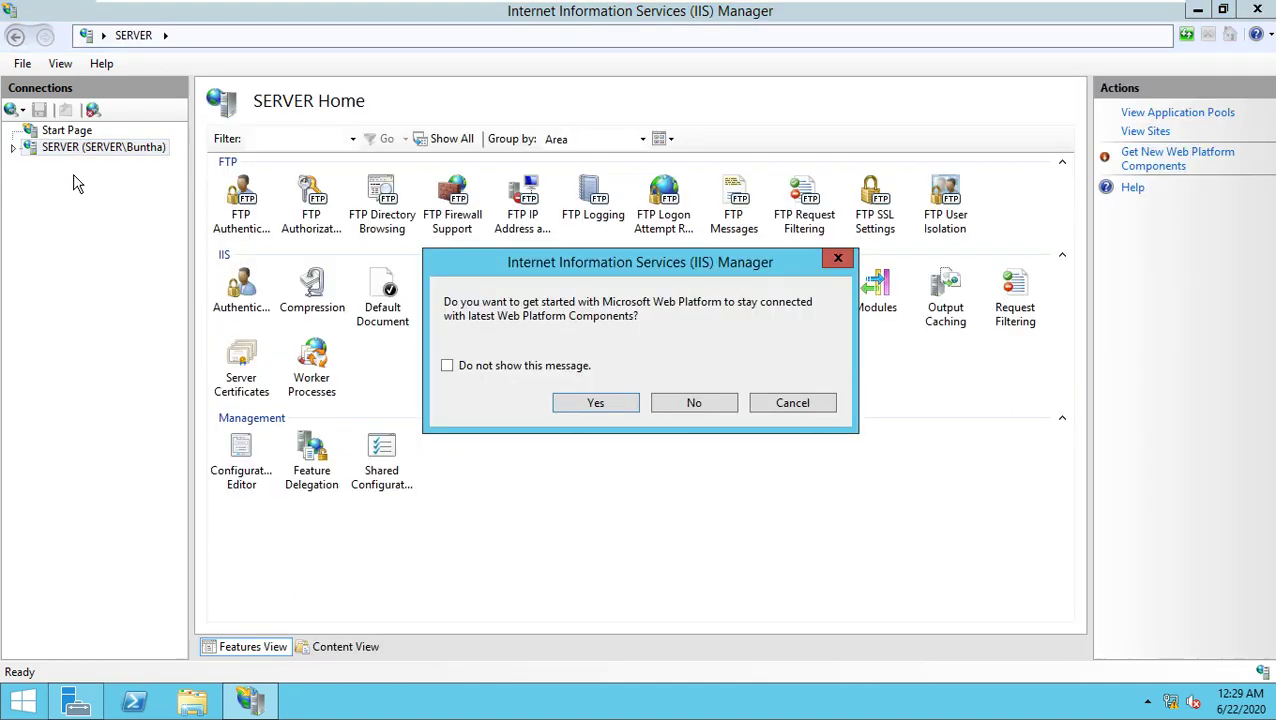
{"action": "left_click", "coordinate": [508, 370]}
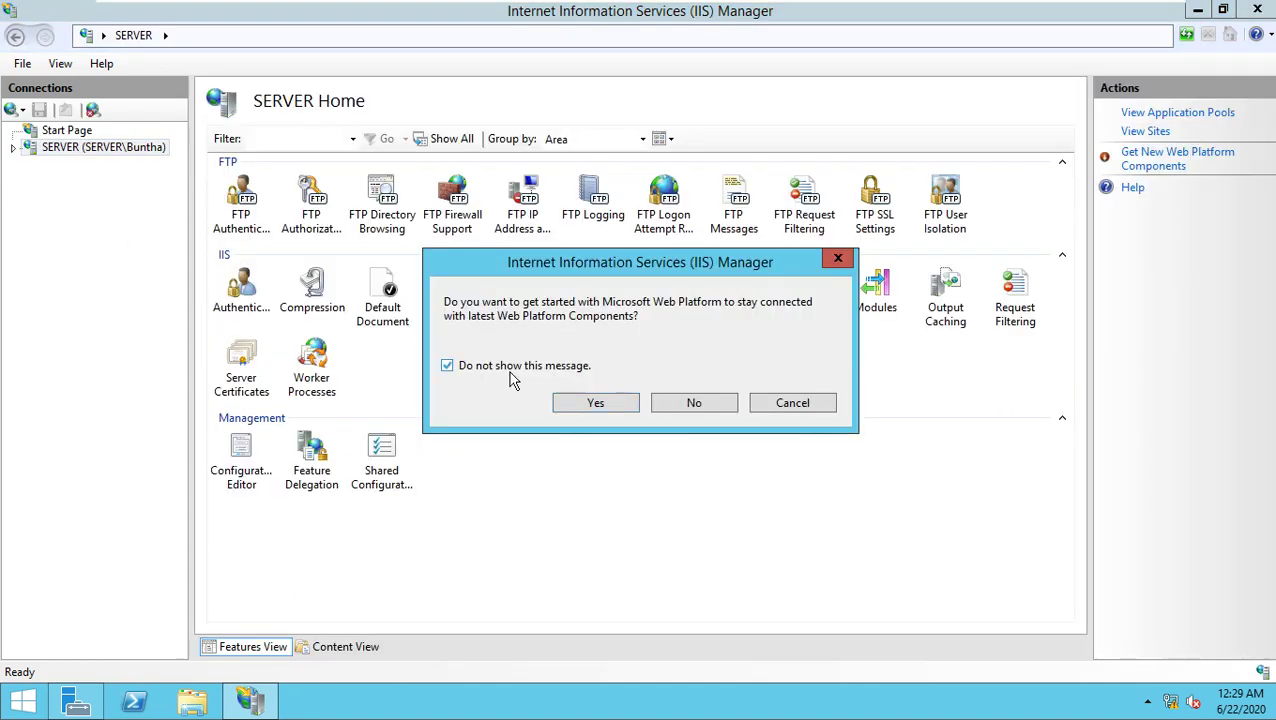
{"action": "left_click", "coordinate": [590, 400]}
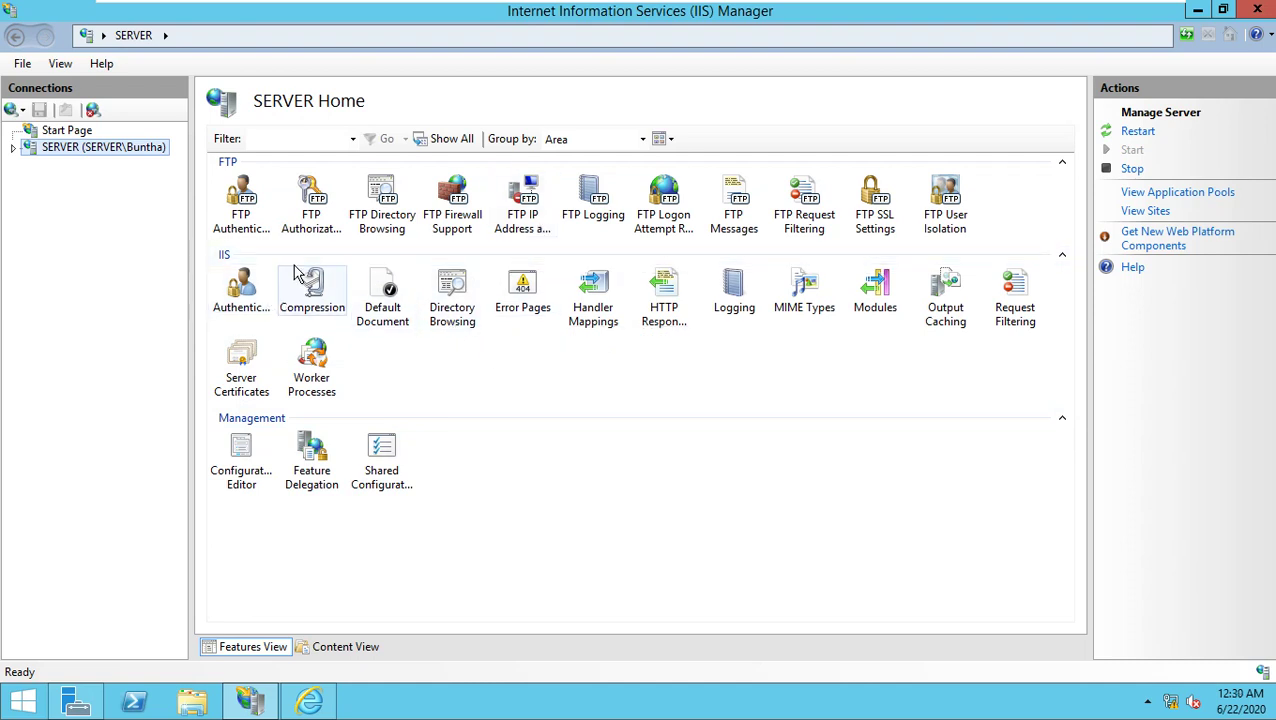
{"action": "left_click", "coordinate": [242, 210]}
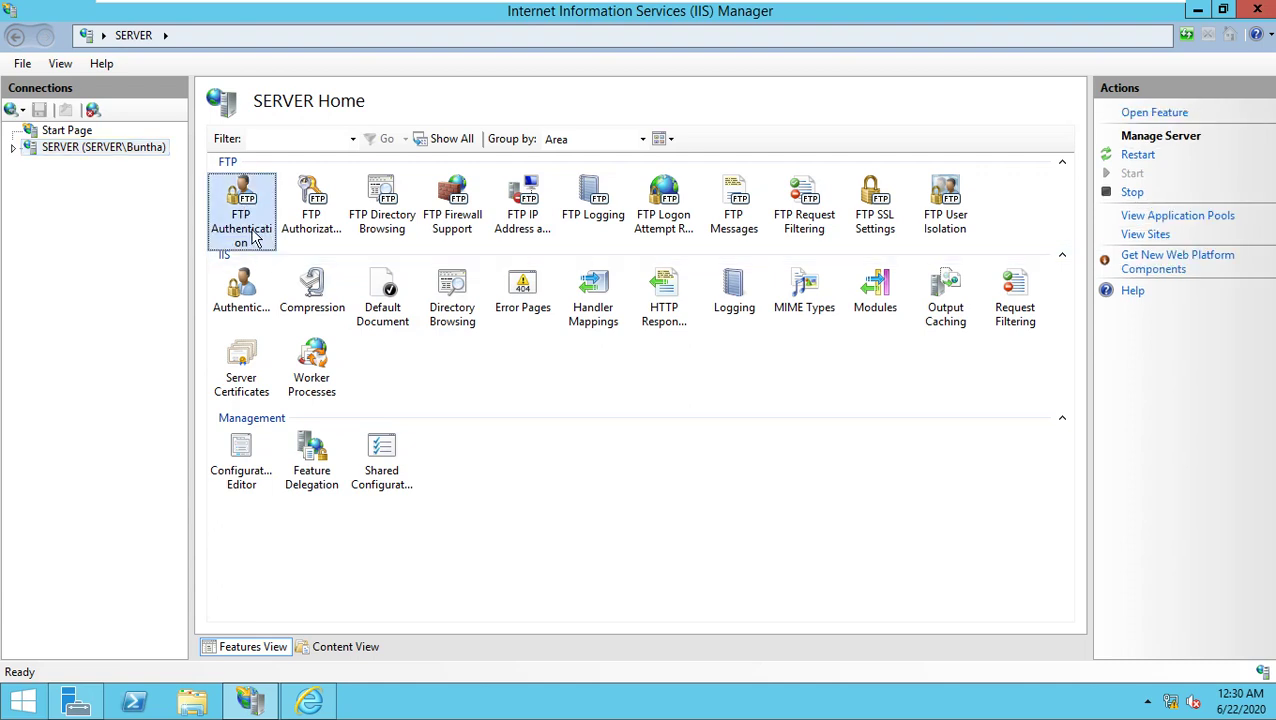
{"action": "double_click", "coordinate": [250, 213]}
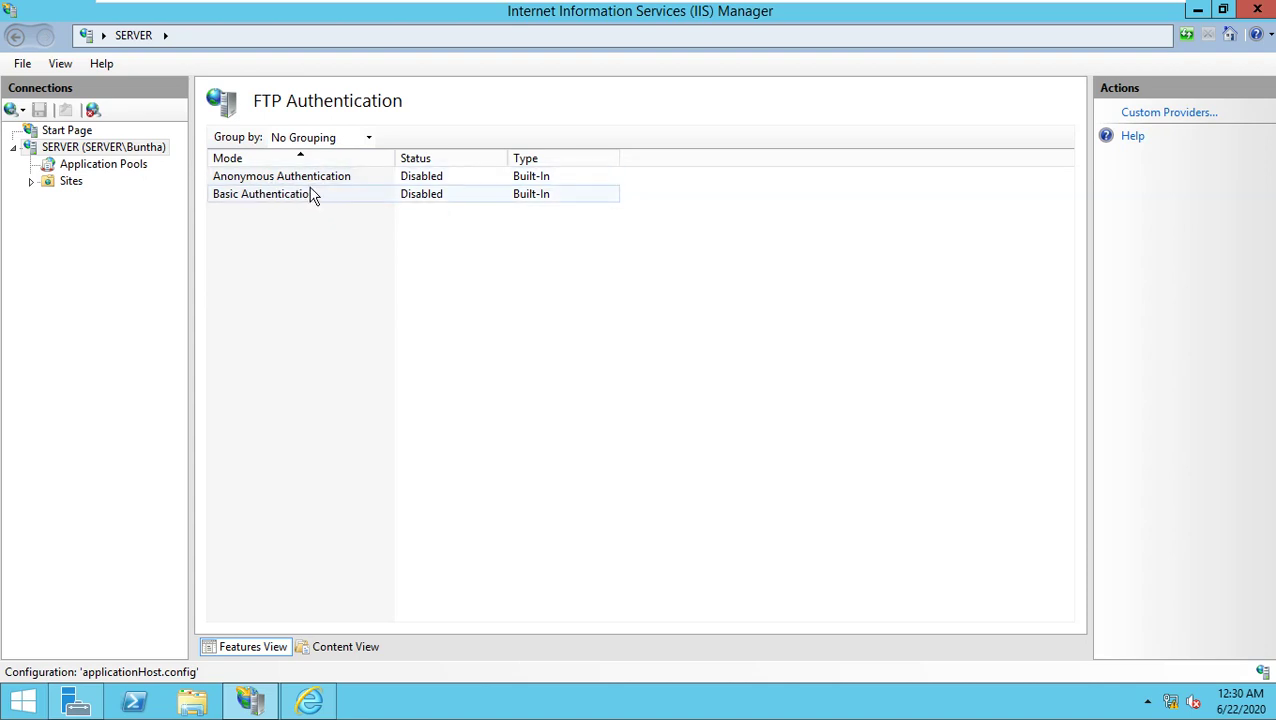
{"action": "left_click", "coordinate": [112, 148]}
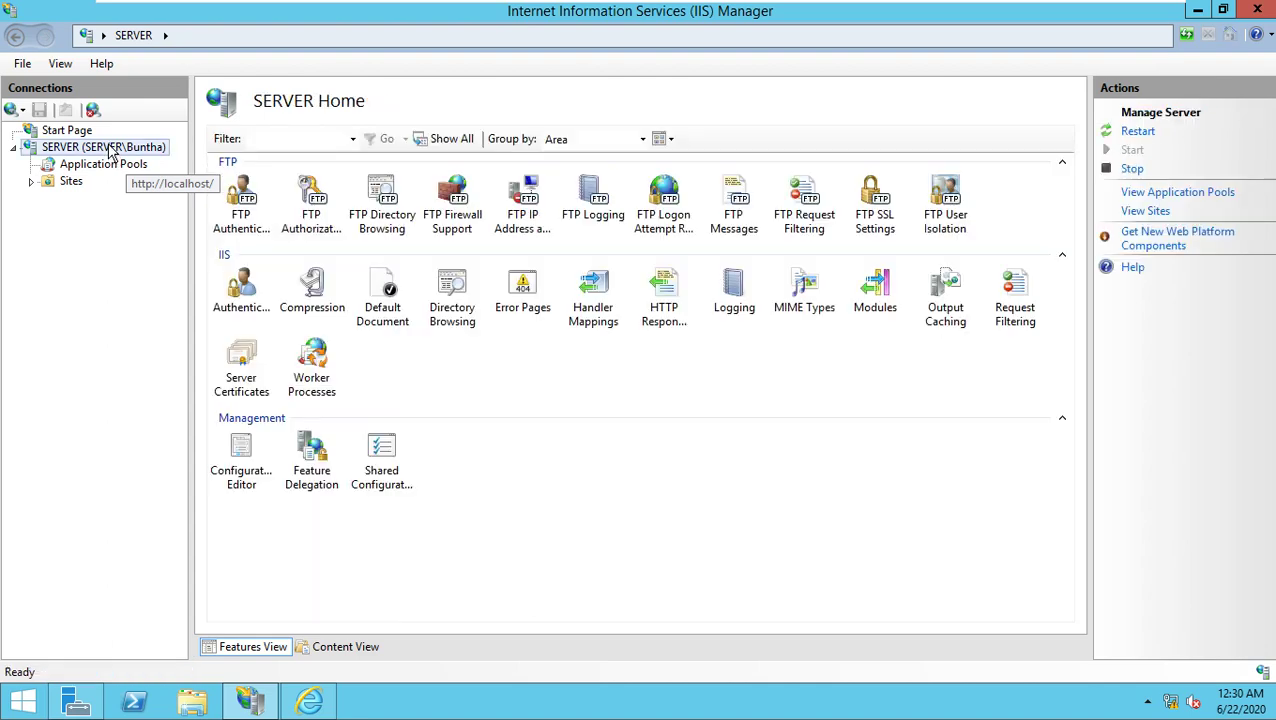
{"action": "left_click", "coordinate": [338, 244]}
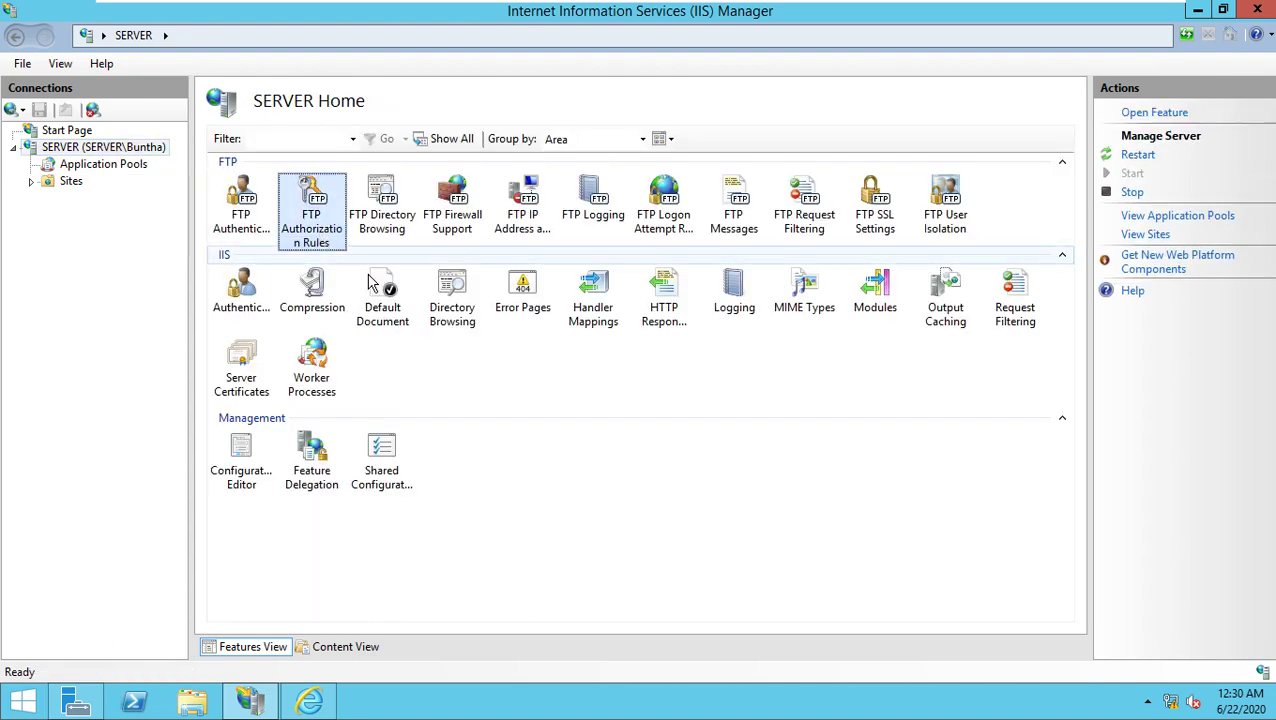
{"action": "double_click", "coordinate": [324, 232]}
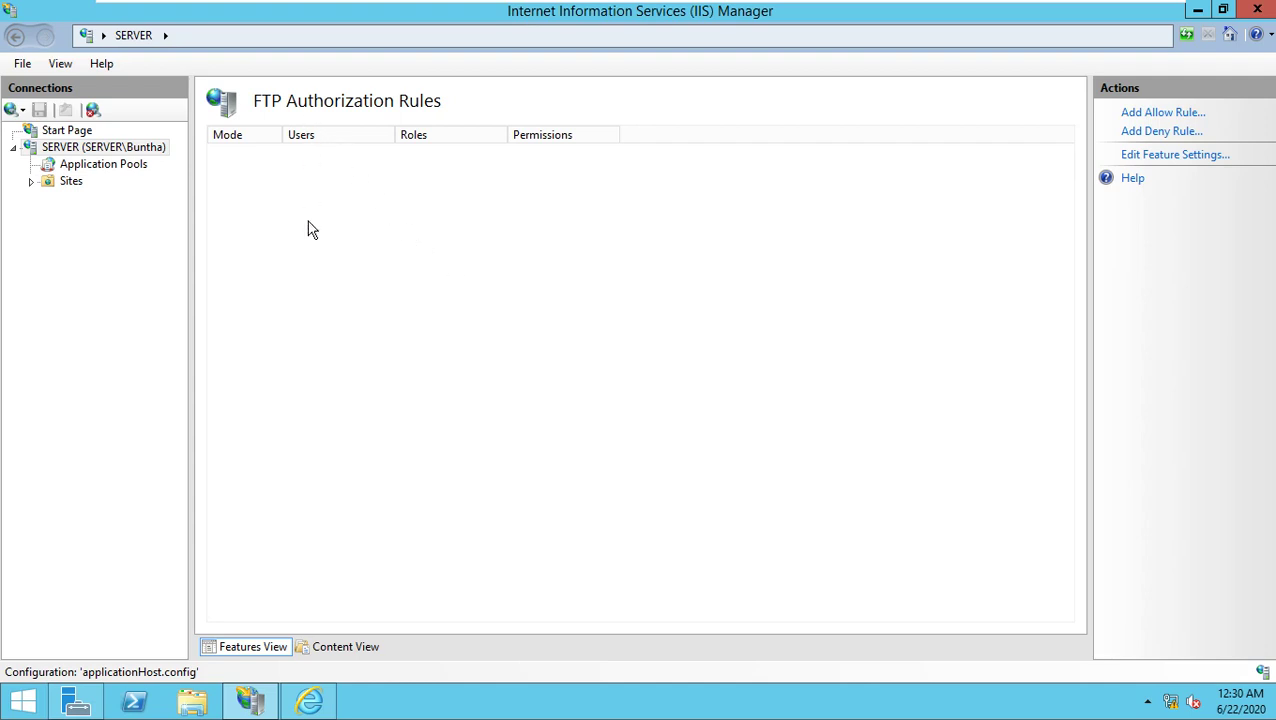
{"action": "left_click", "coordinate": [83, 150]}
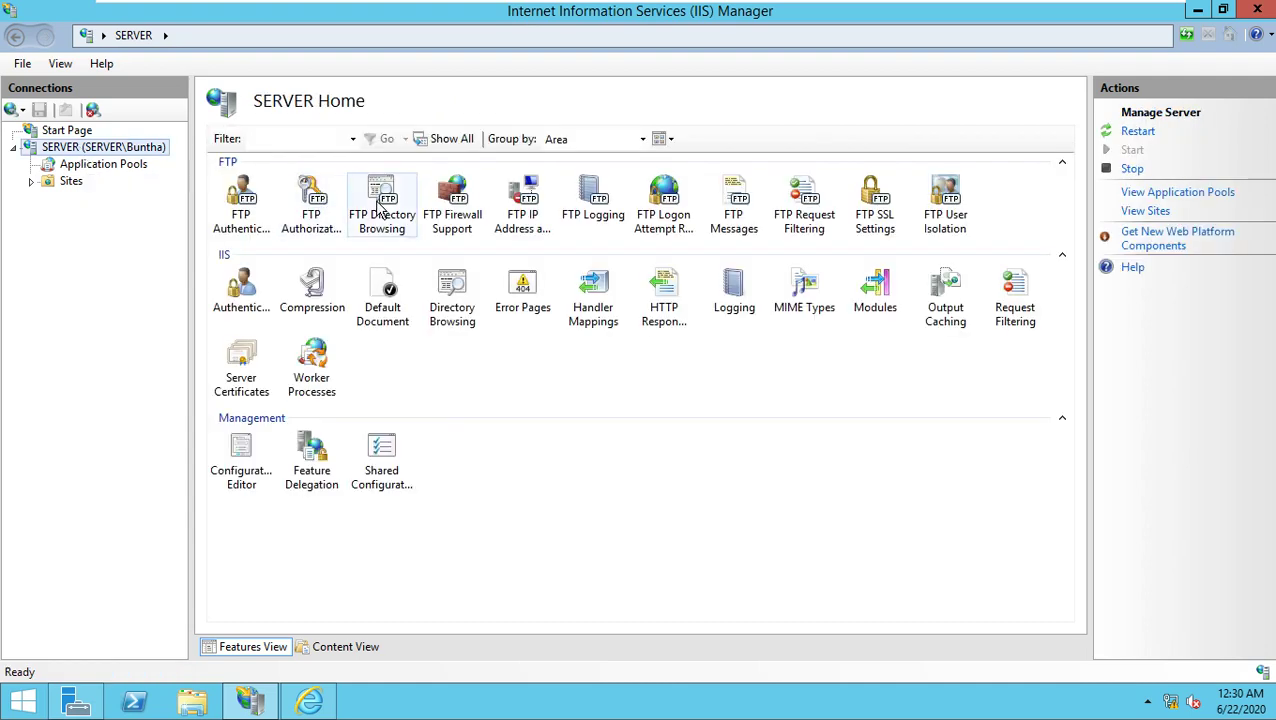
Step: Inspect FTP Firewall Support, noting the 0-0 Data Channel Port Range
{"action": "left_click", "coordinate": [463, 216]}
{"action": "double_click", "coordinate": [463, 216]}
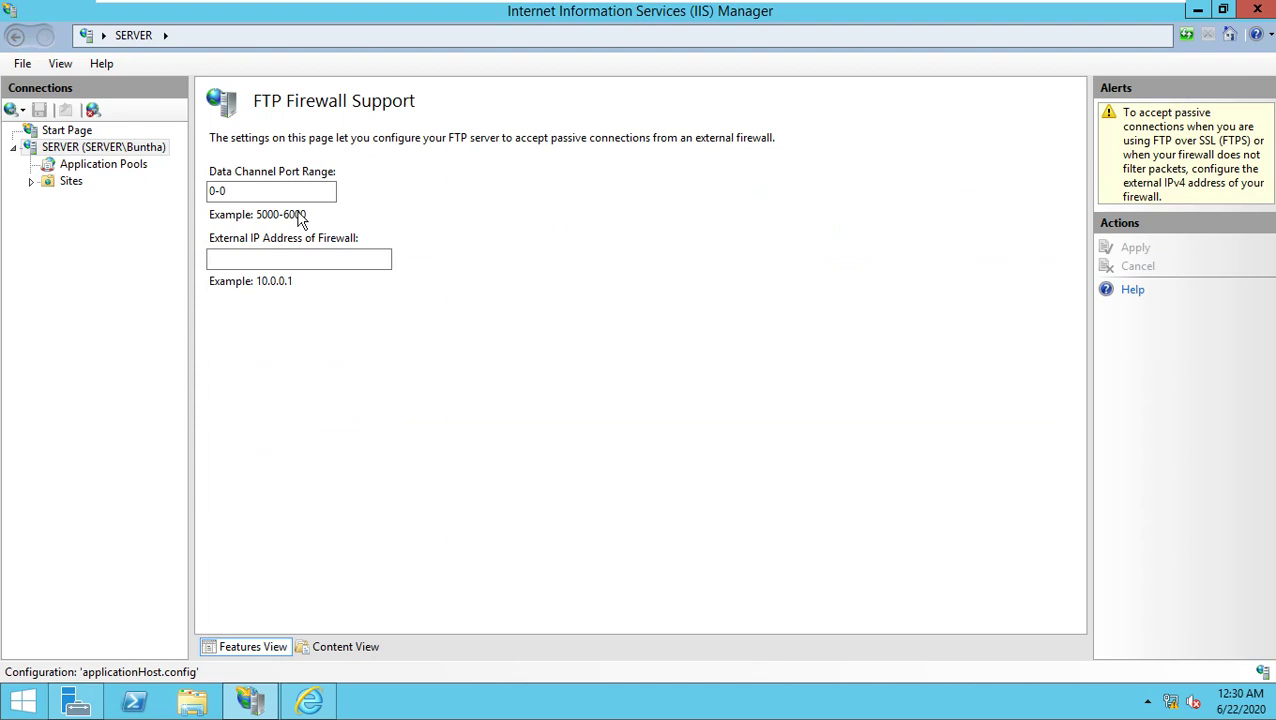
{"action": "double_click", "coordinate": [250, 190]}
{"action": "left_click", "coordinate": [270, 190]}
{"action": "left_click_drag", "start_coordinate": [251, 195], "coordinate": [198, 189]}
{"action": "left_click", "coordinate": [243, 197]}
Step: Review the FTP Authentication and FTP Authorization Rules pages from the SERVER home page
{"action": "left_click", "coordinate": [110, 150]}
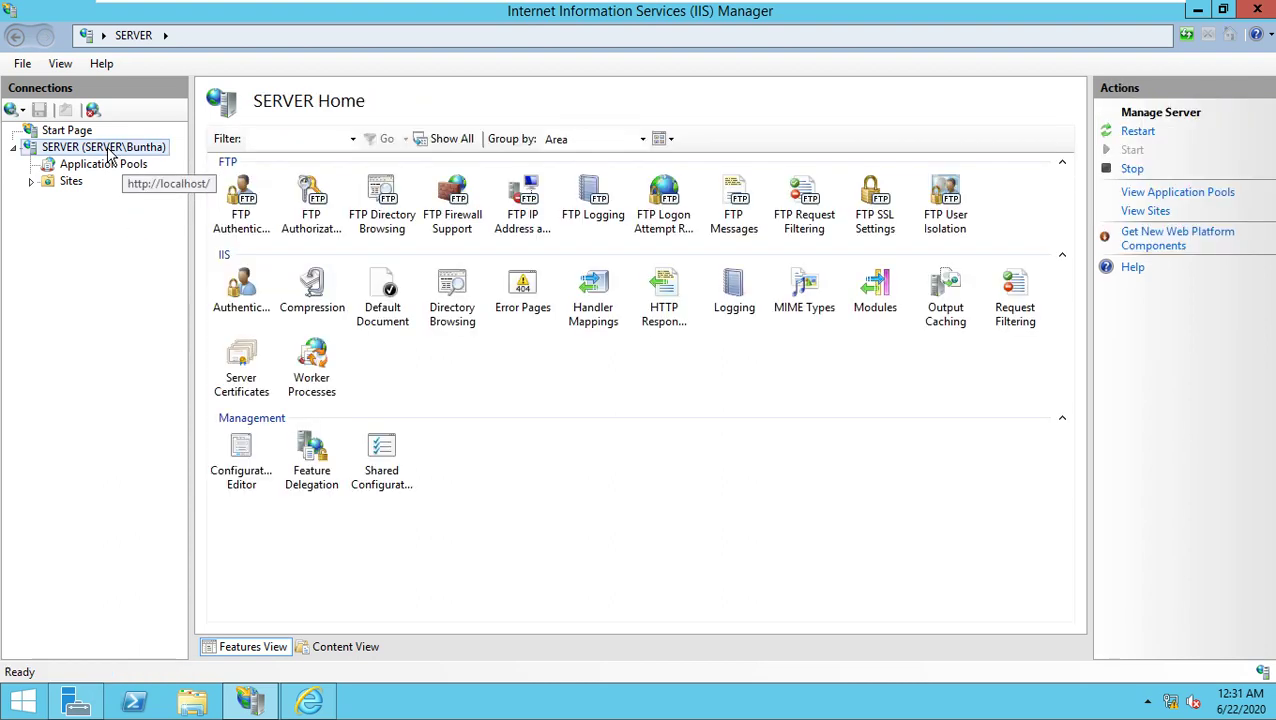
{"action": "double_click", "coordinate": [245, 216]}
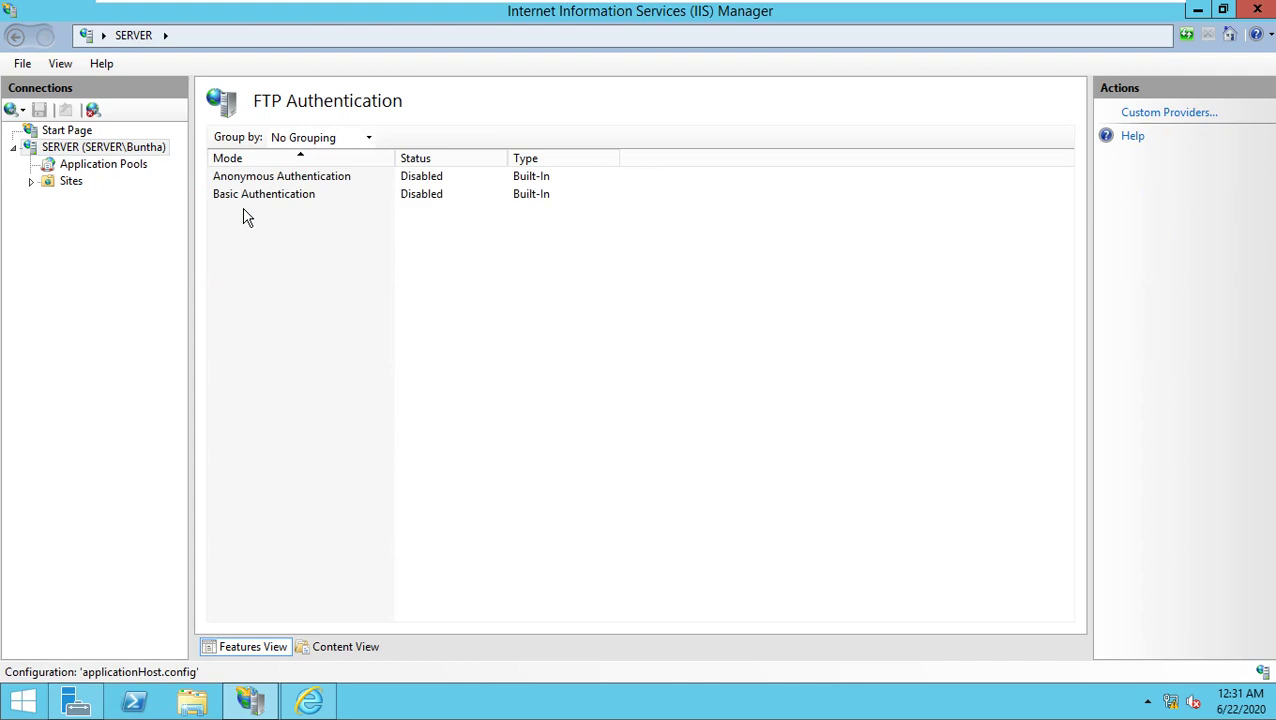
{"action": "double_click", "coordinate": [86, 150]}
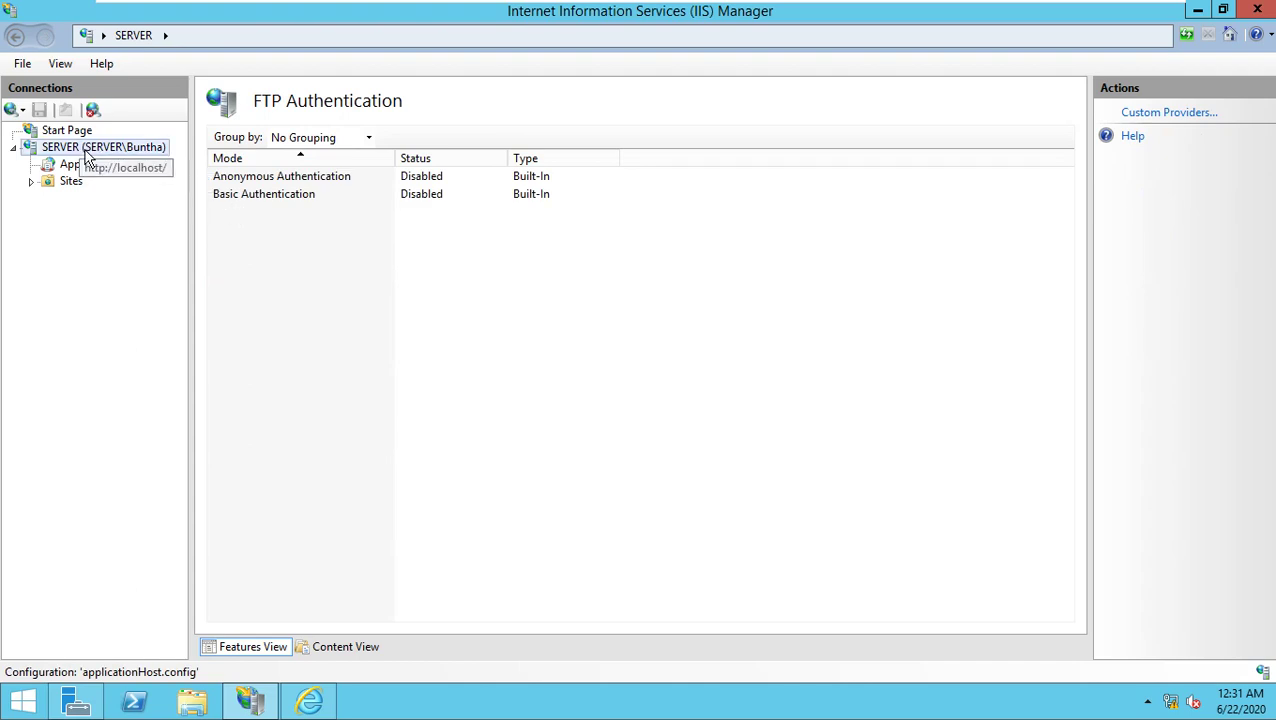
{"action": "double_click", "coordinate": [308, 236]}
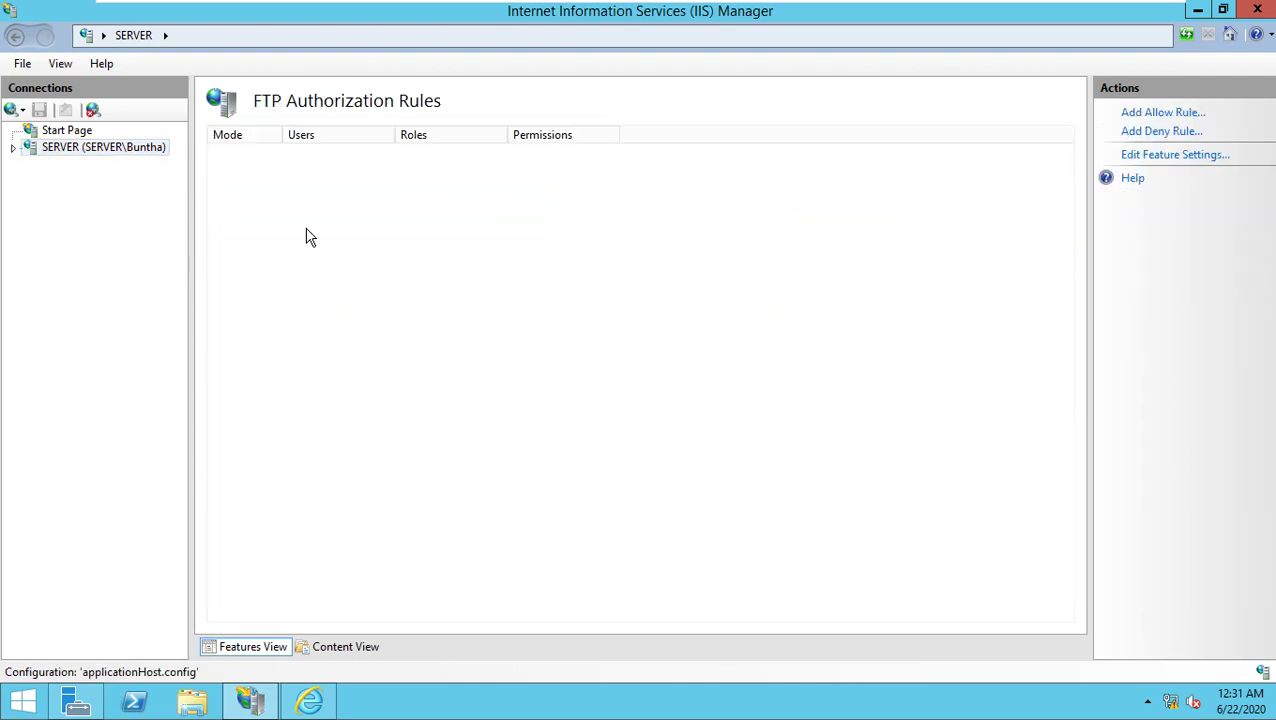
{"action": "double_click", "coordinate": [100, 150]}
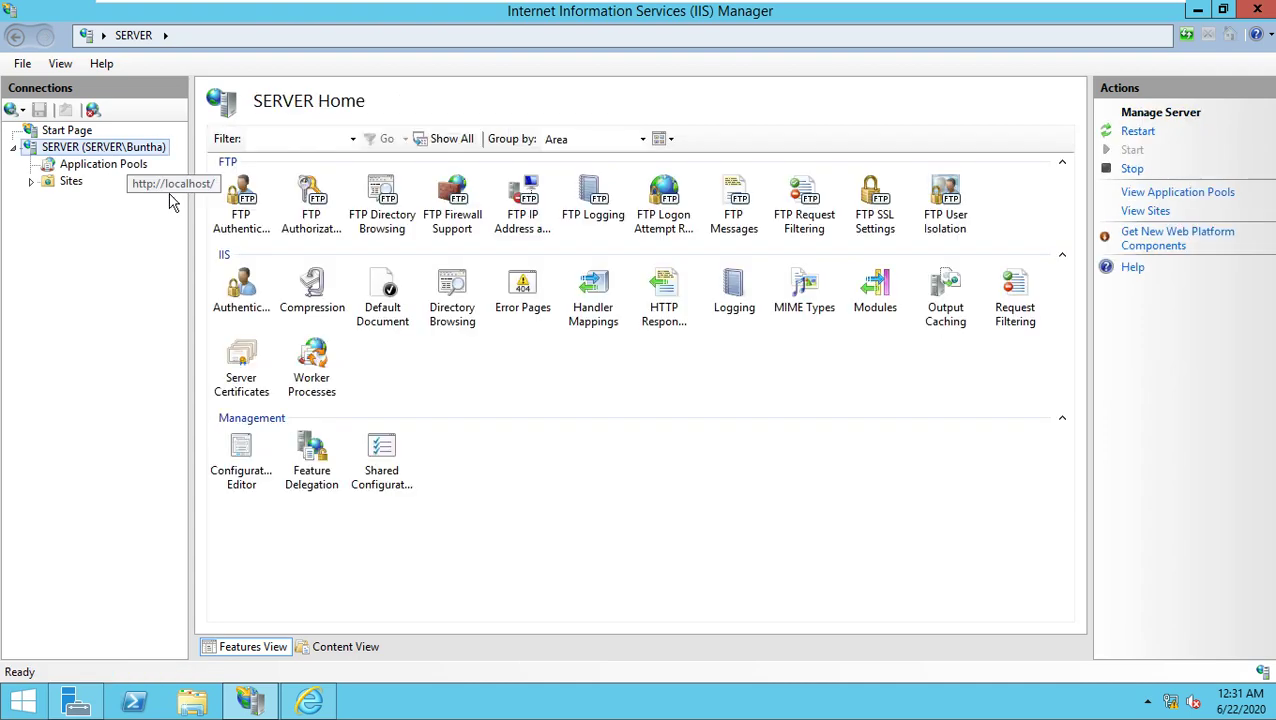
Step: Recheck FTP Firewall Support, then expand Sites to show the Default Web Site
{"action": "double_click", "coordinate": [460, 207]}
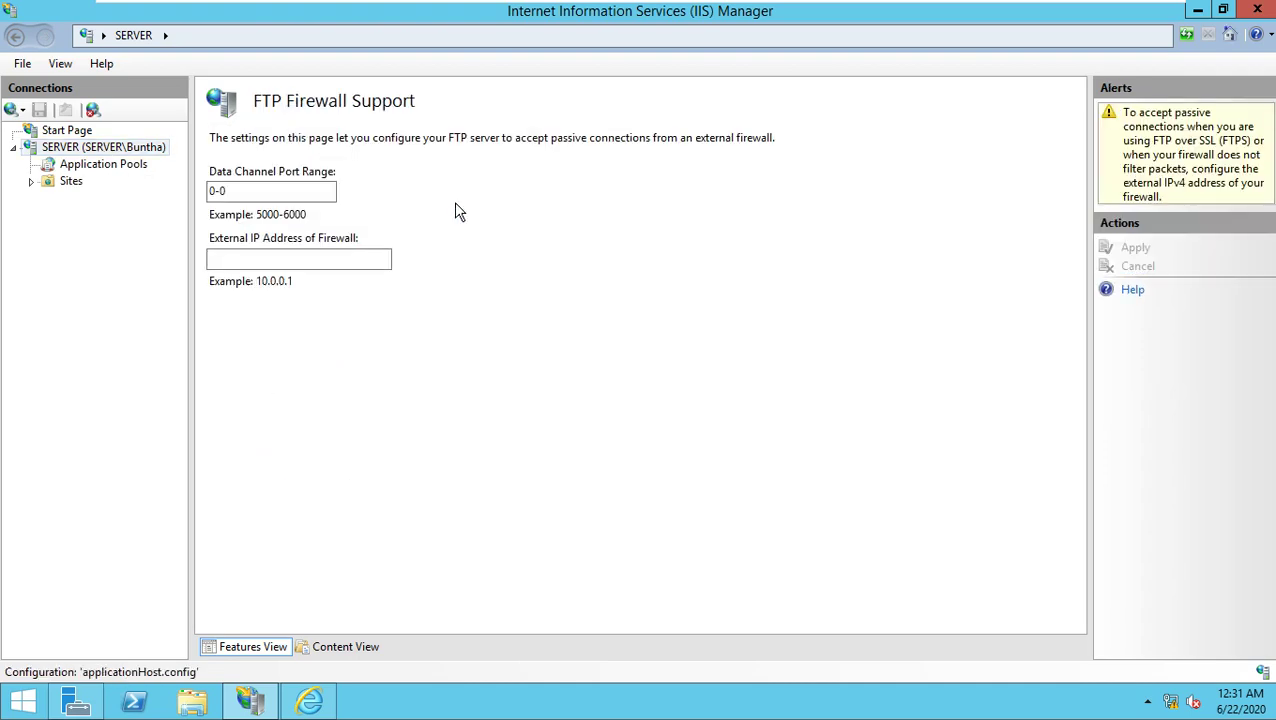
{"action": "double_click", "coordinate": [248, 191]}
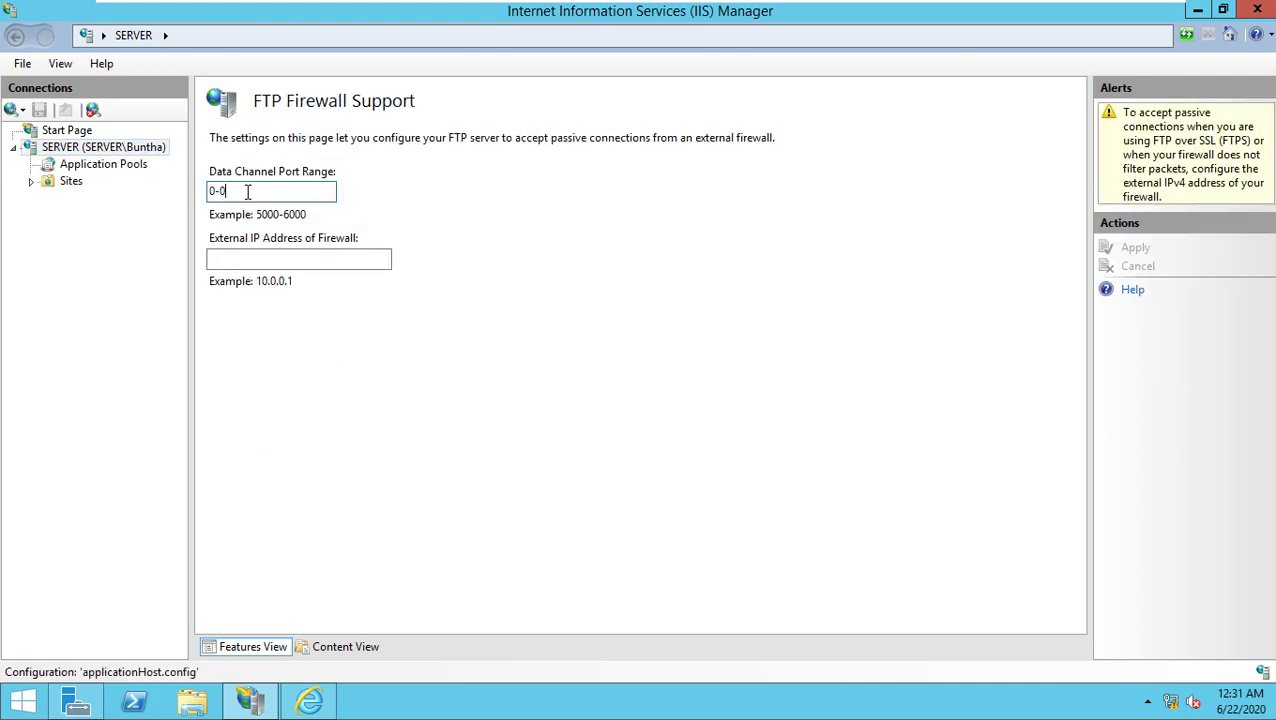
{"action": "left_click", "coordinate": [97, 150]}
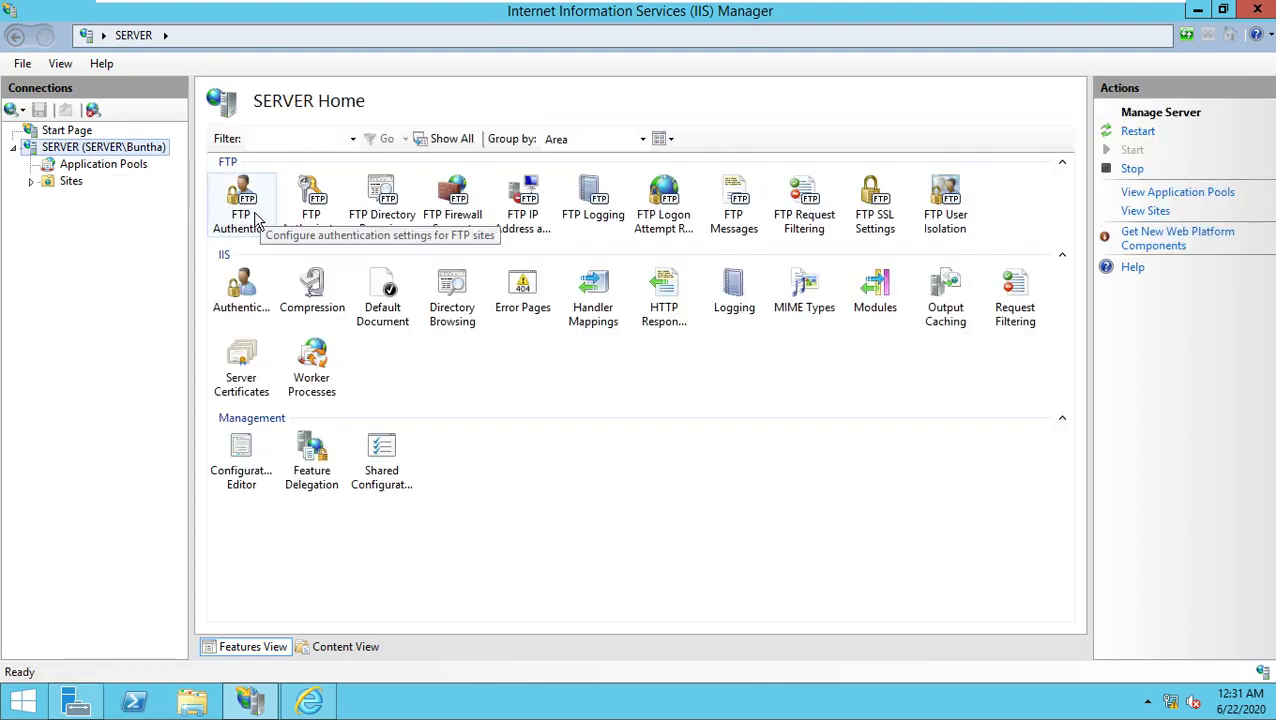
{"action": "left_click", "coordinate": [47, 181]}
{"action": "left_click", "coordinate": [31, 183]}
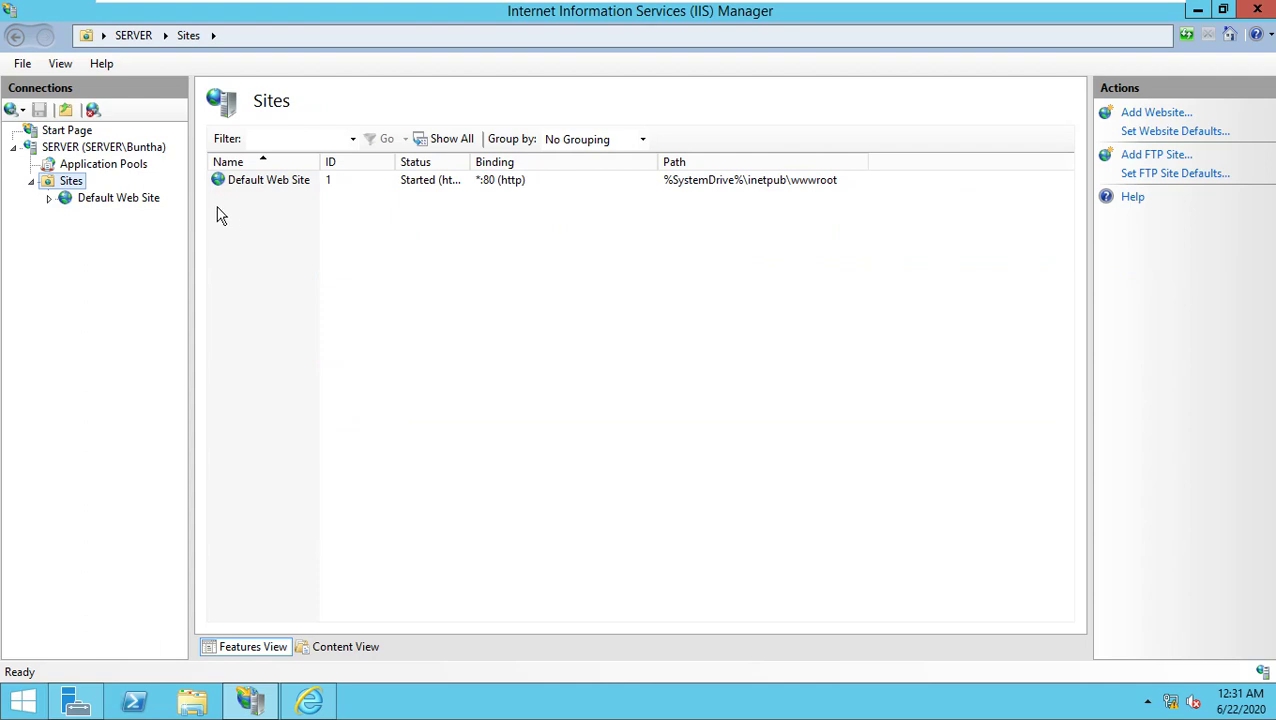
Step: Launch the Add FTP Site wizard from the Sites context menu
{"action": "right_click", "coordinate": [51, 182]}
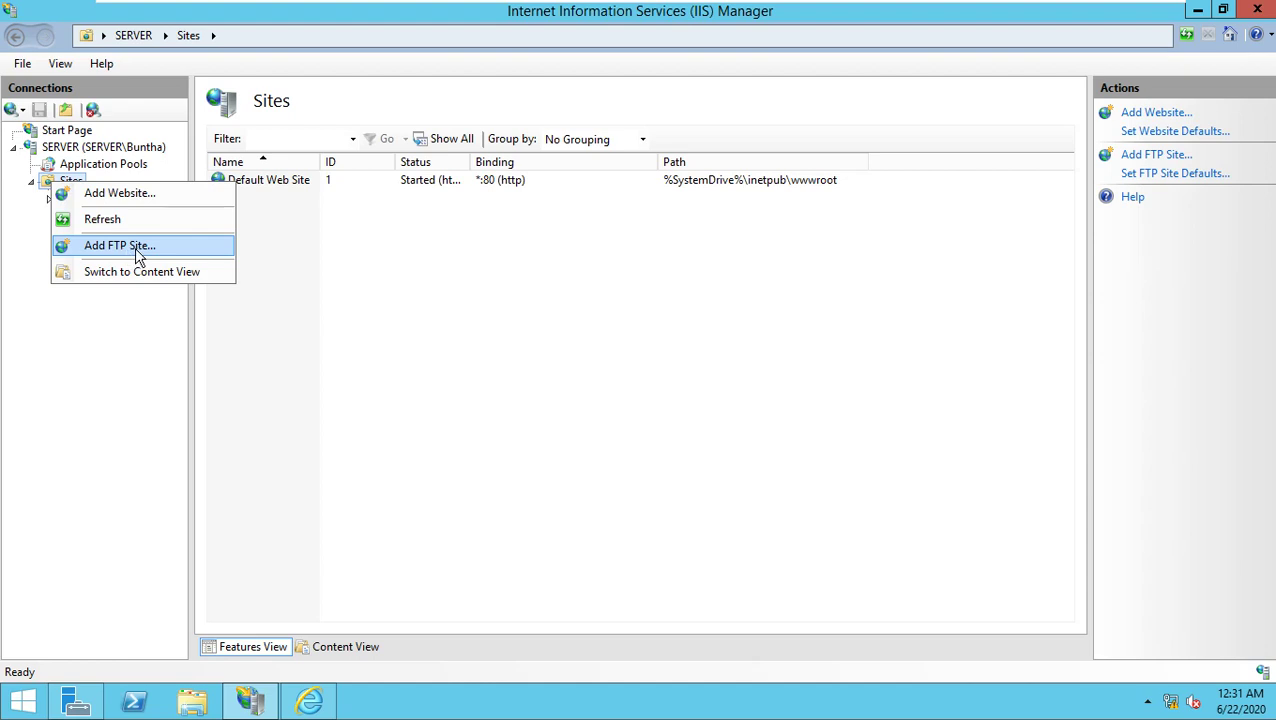
{"action": "left_click", "coordinate": [135, 247]}
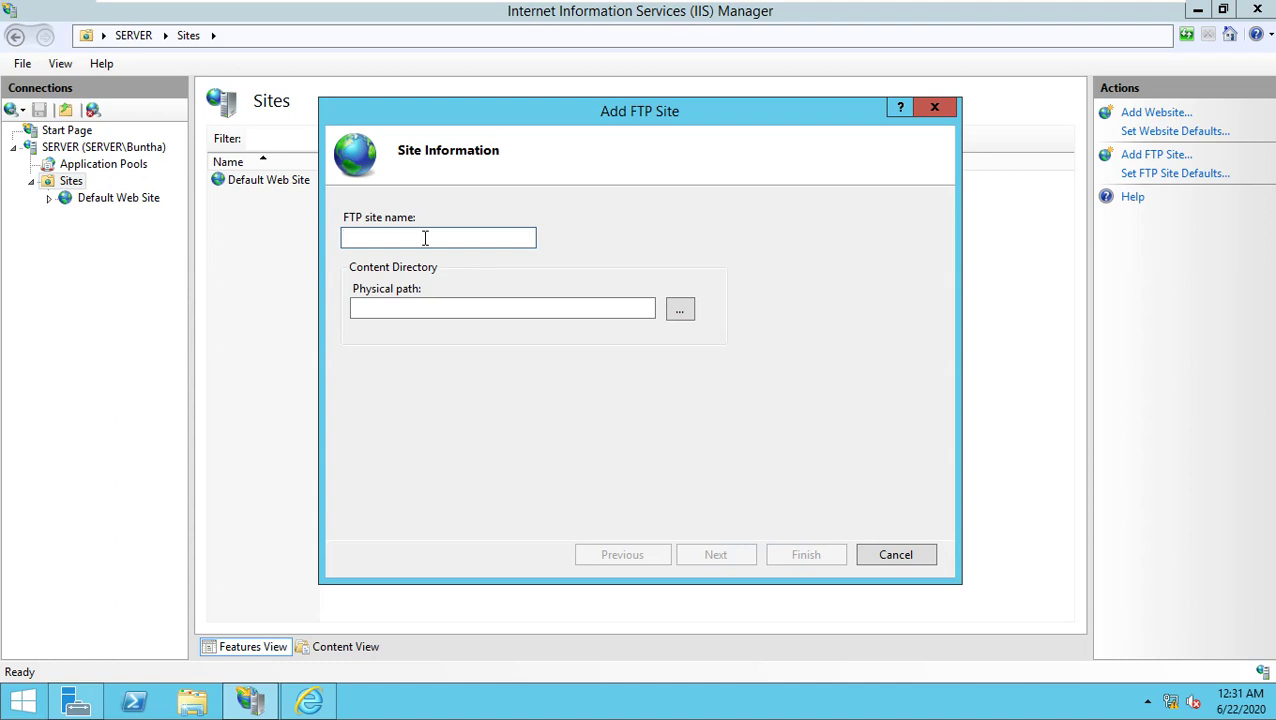
Step: Name the site 'FTP Server' and set its physical path to C:\inetpub\ftproot
{"action": "type", "text": "FTP Server"}
{"action": "left_click", "coordinate": [680, 310]}
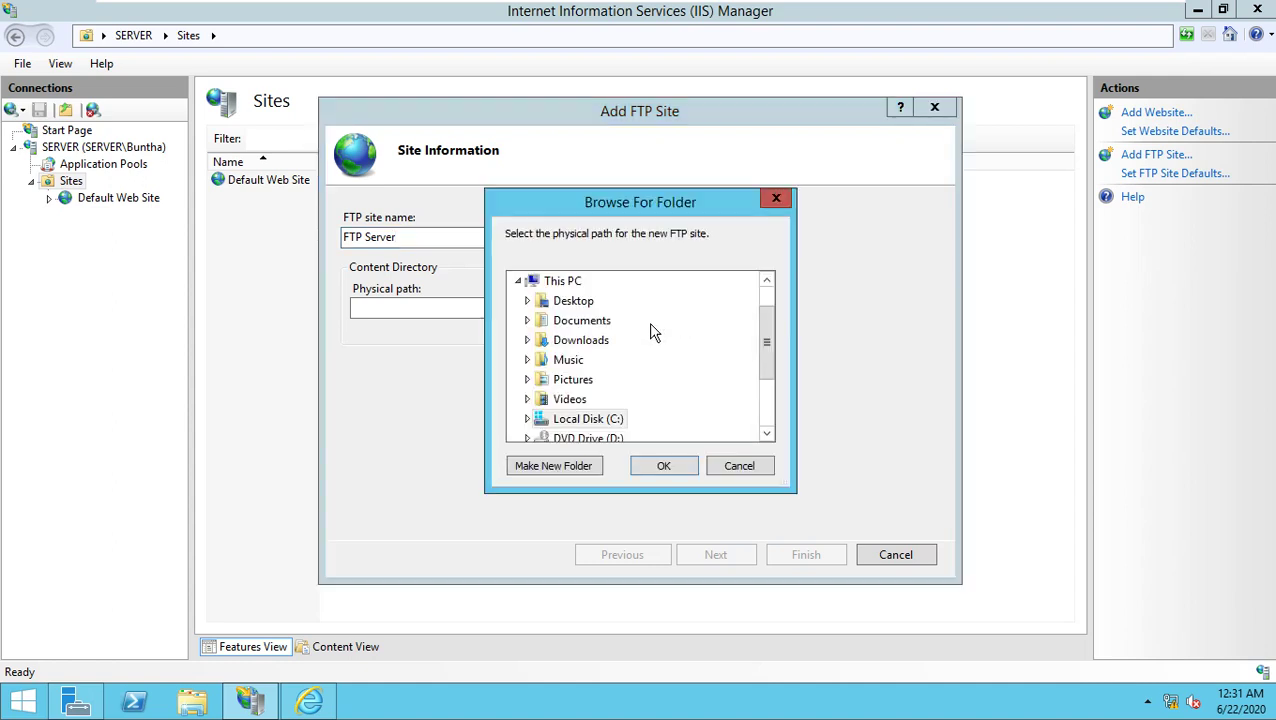
{"action": "left_click", "coordinate": [527, 421]}
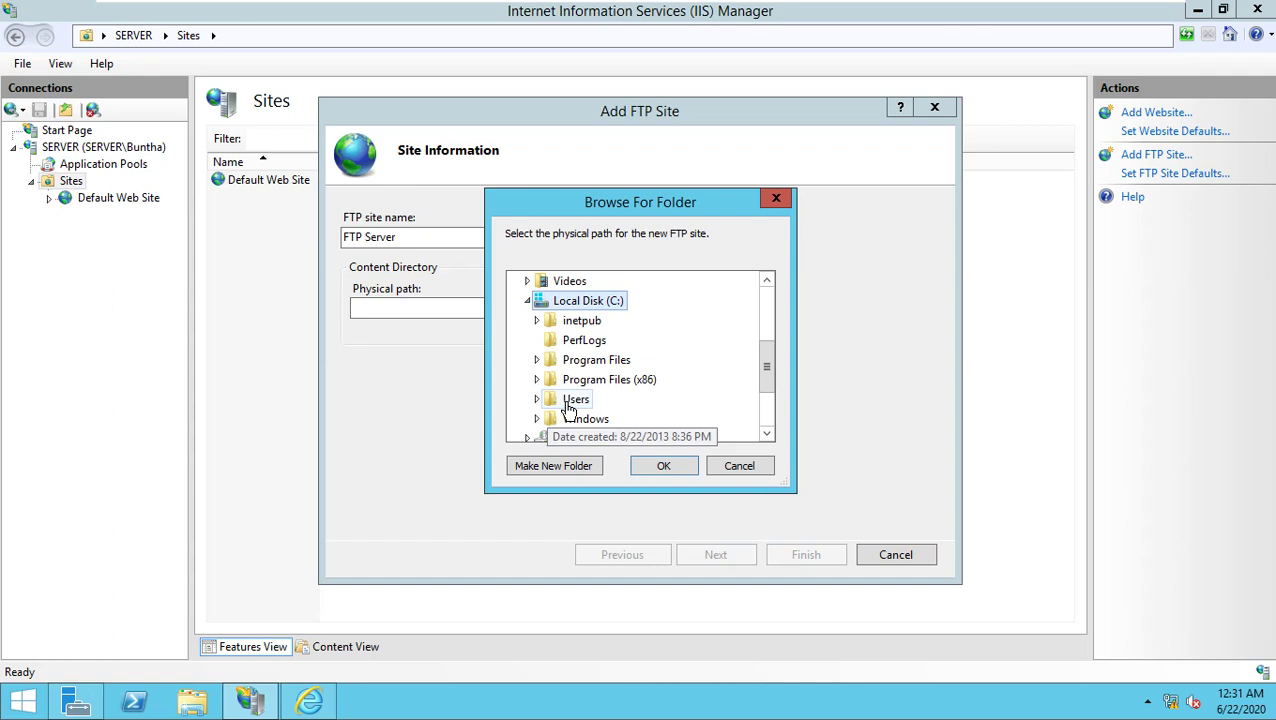
{"action": "left_click", "coordinate": [537, 321]}
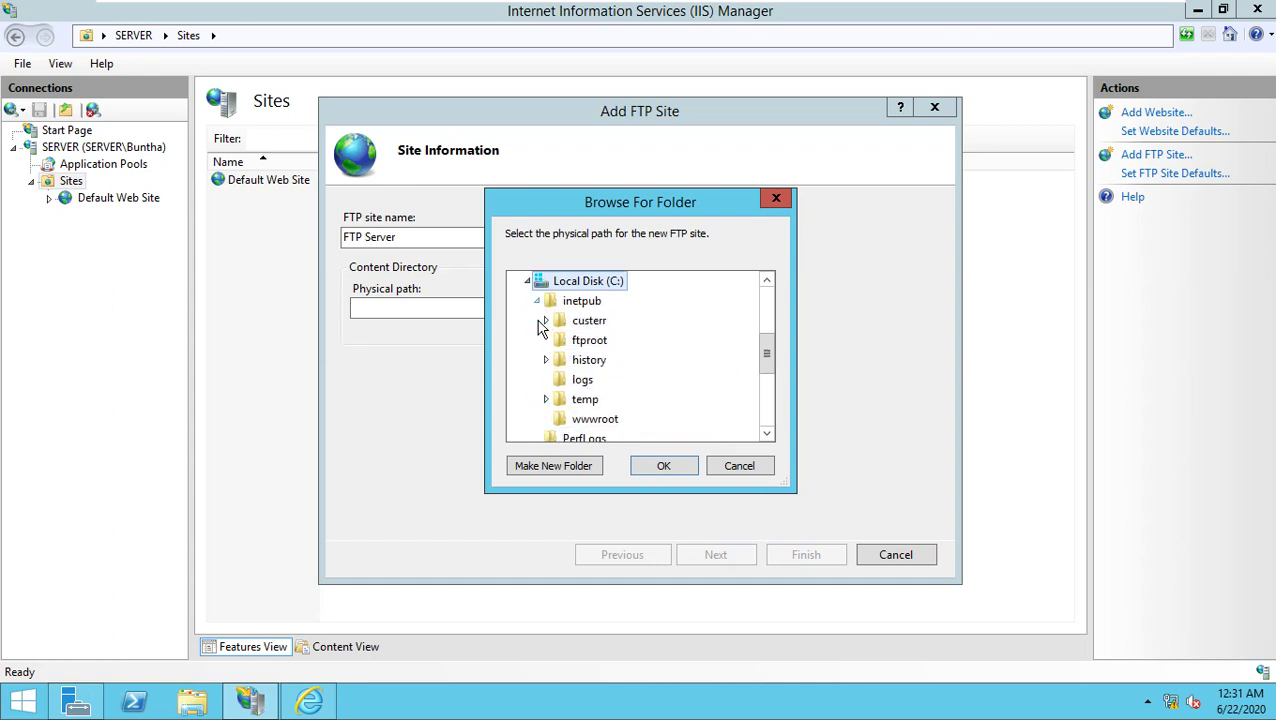
{"action": "left_click", "coordinate": [589, 343]}
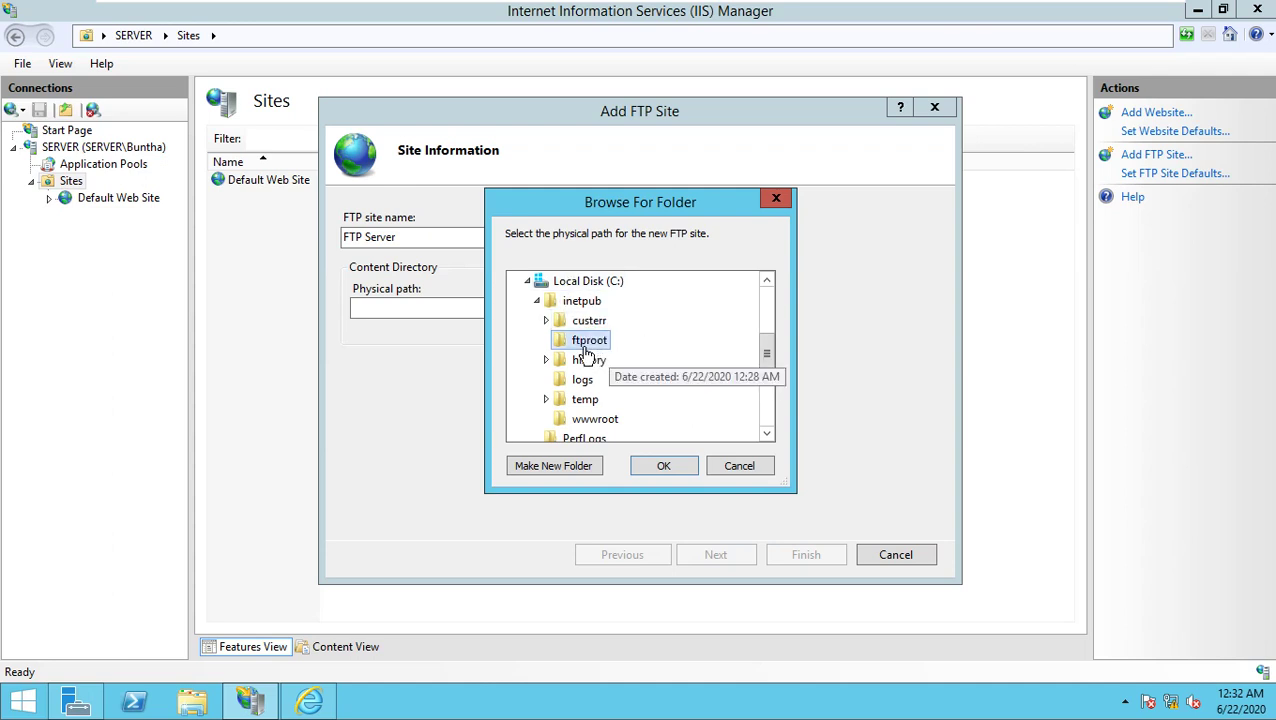
{"action": "left_click", "coordinate": [663, 468]}
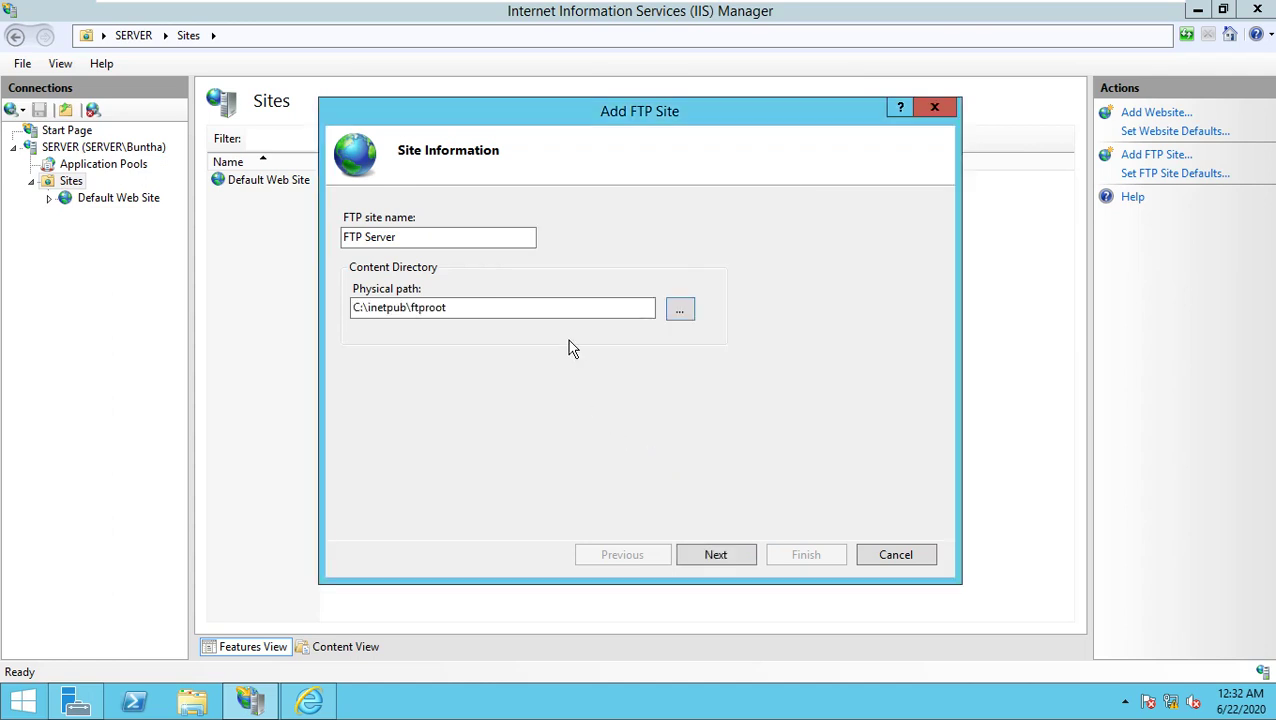
Step: Bind the site to IP 192.168.9.9 on port 21 with No SSL
{"action": "left_click", "coordinate": [716, 554]}
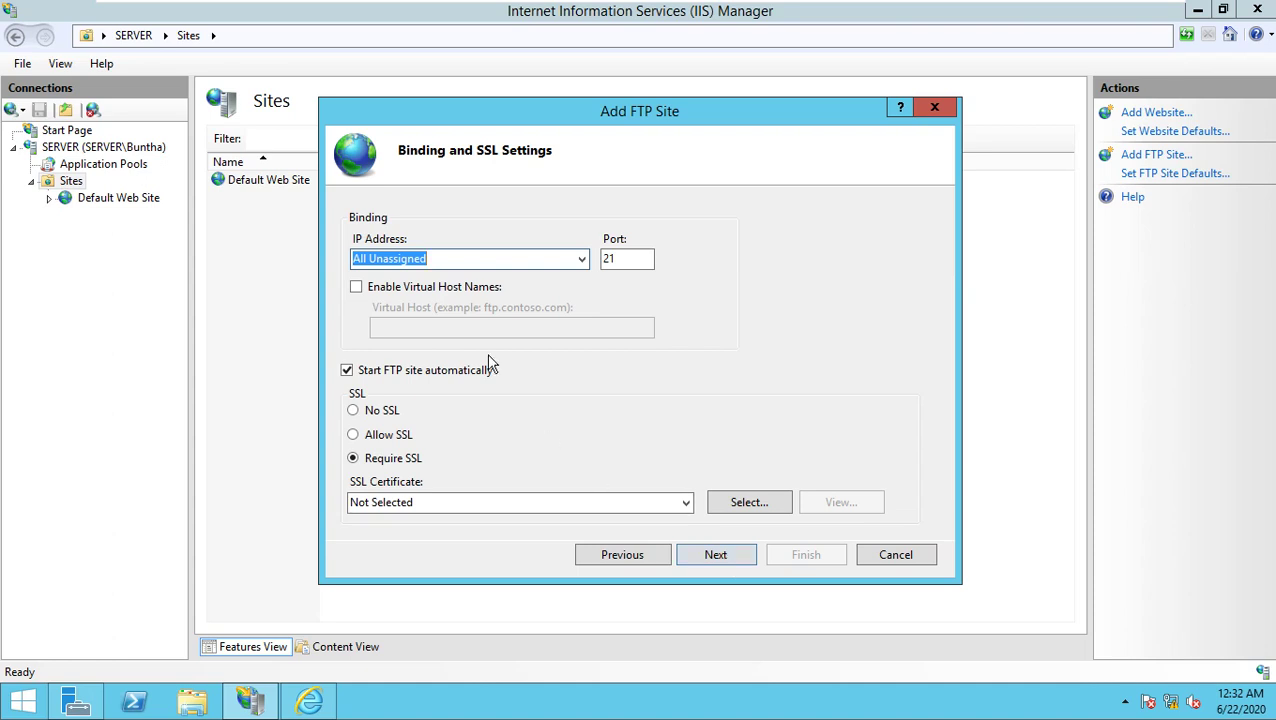
{"action": "left_click", "coordinate": [370, 418]}
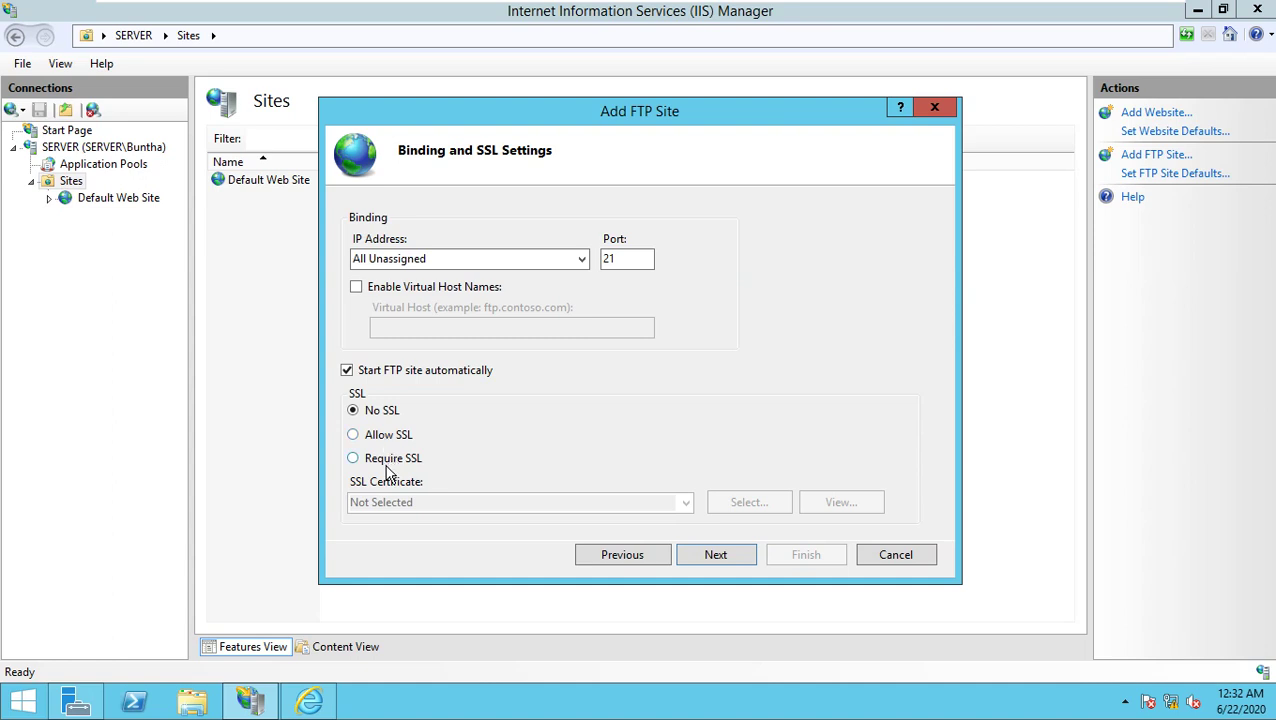
{"action": "left_click", "coordinate": [392, 458]}
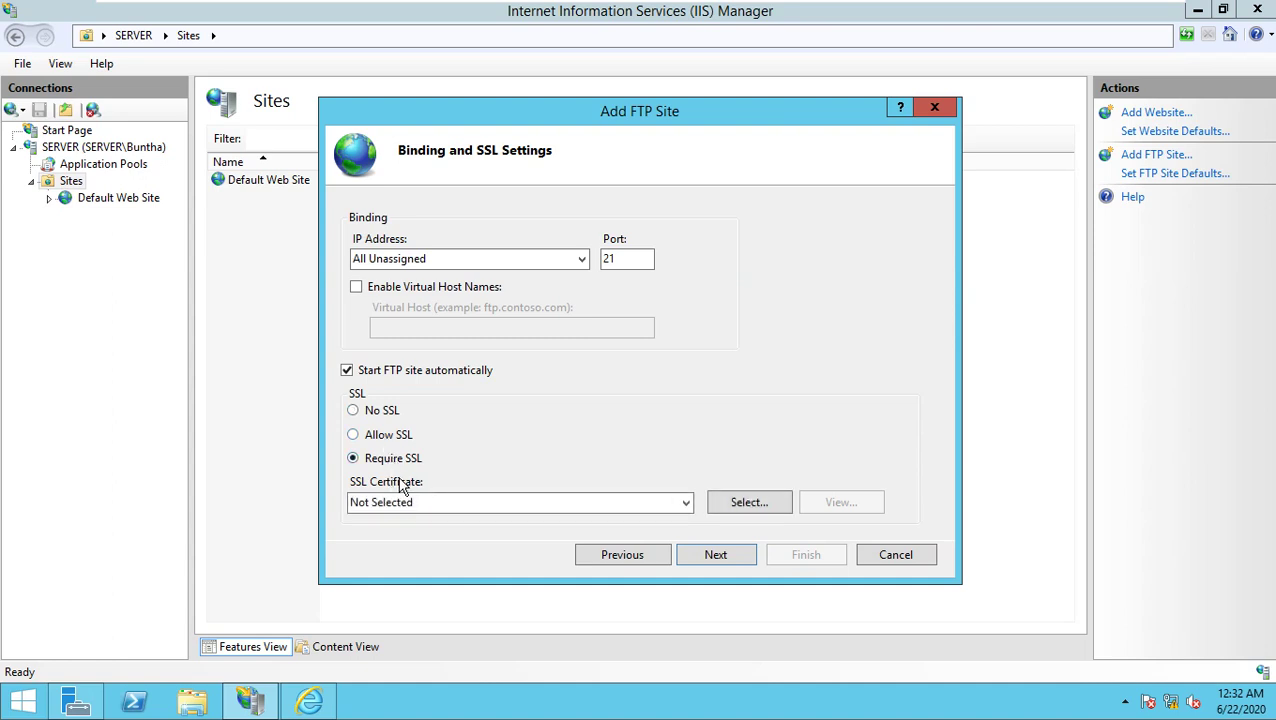
{"action": "left_click", "coordinate": [380, 434]}
{"action": "left_click", "coordinate": [370, 416]}
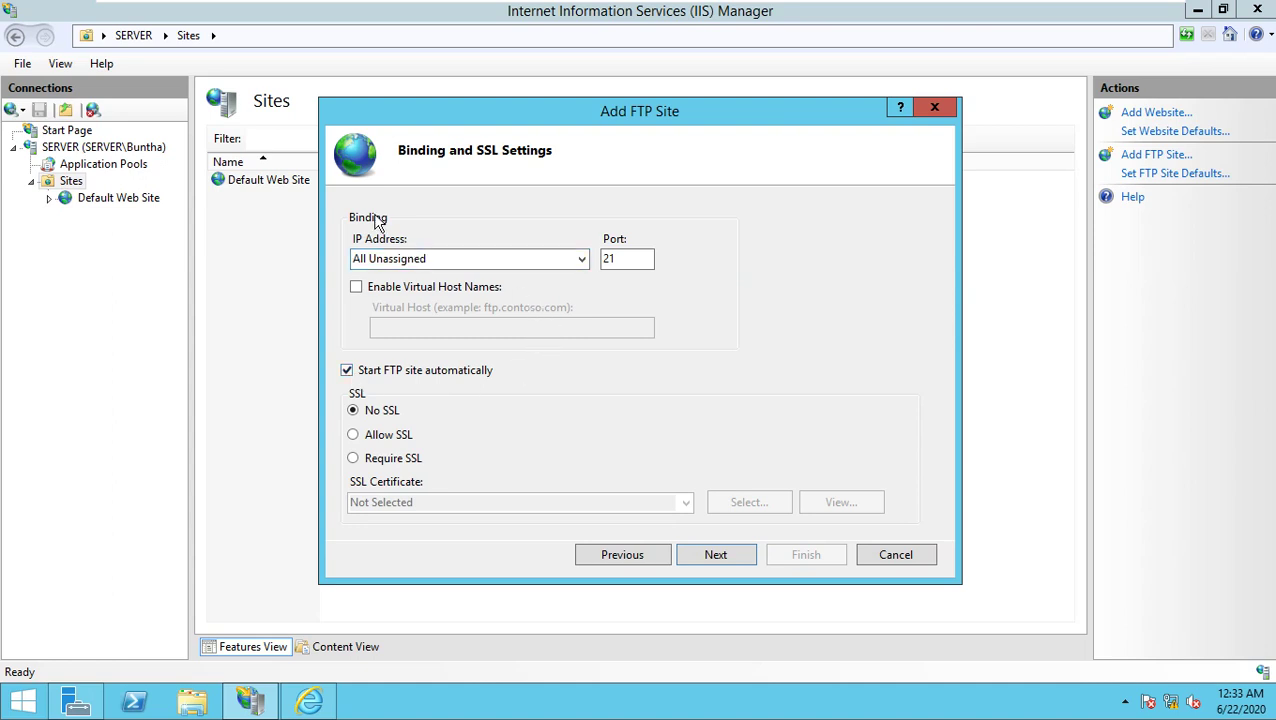
{"action": "left_click", "coordinate": [582, 260]}
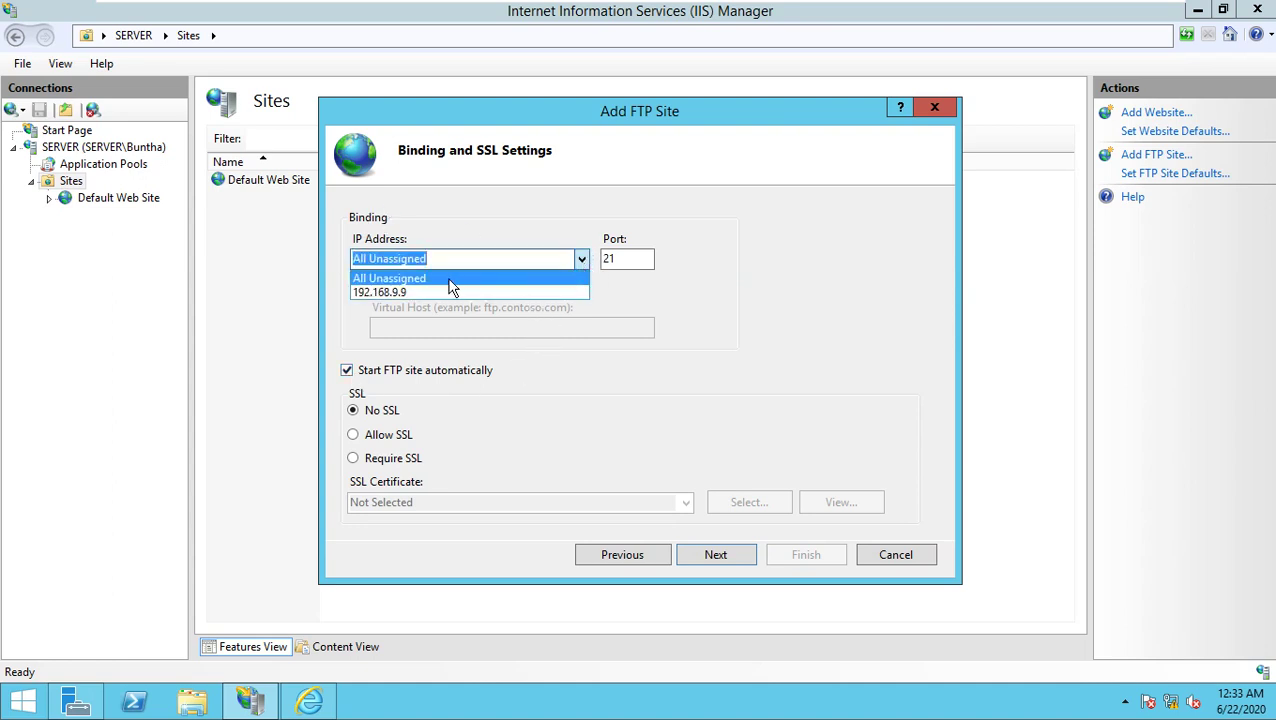
{"action": "left_click", "coordinate": [392, 294]}
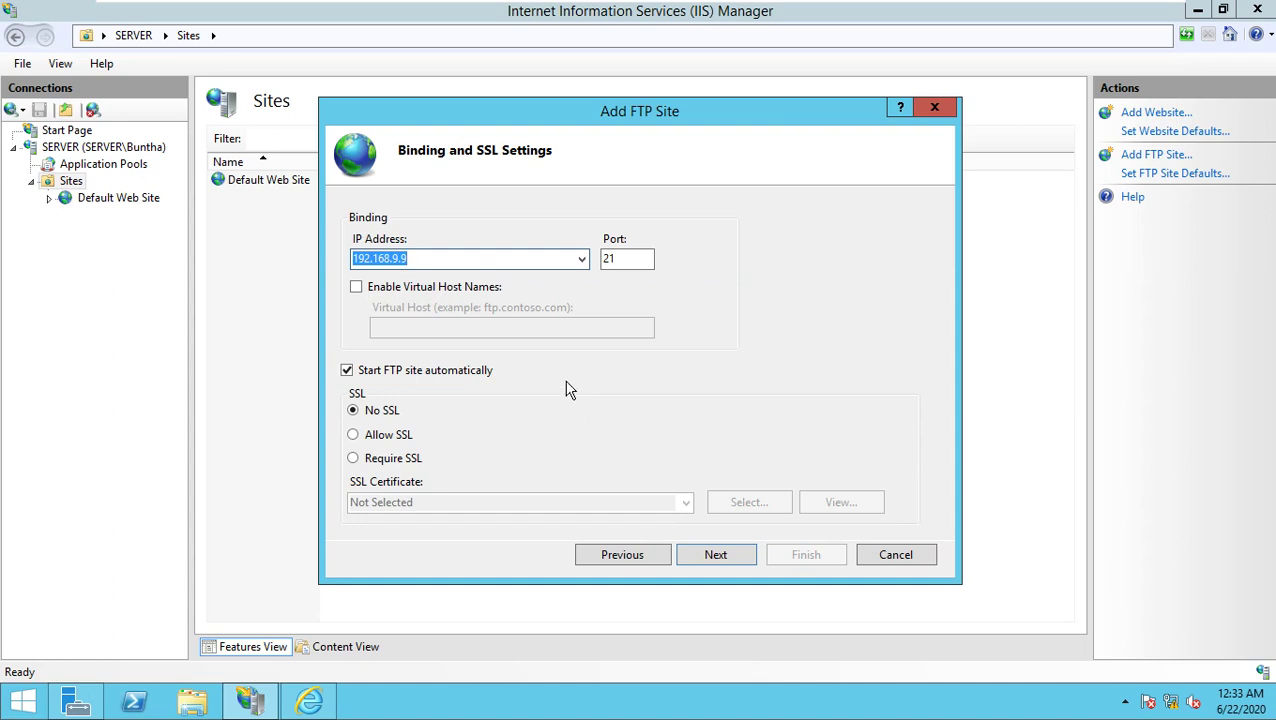
{"action": "left_click", "coordinate": [729, 562]}
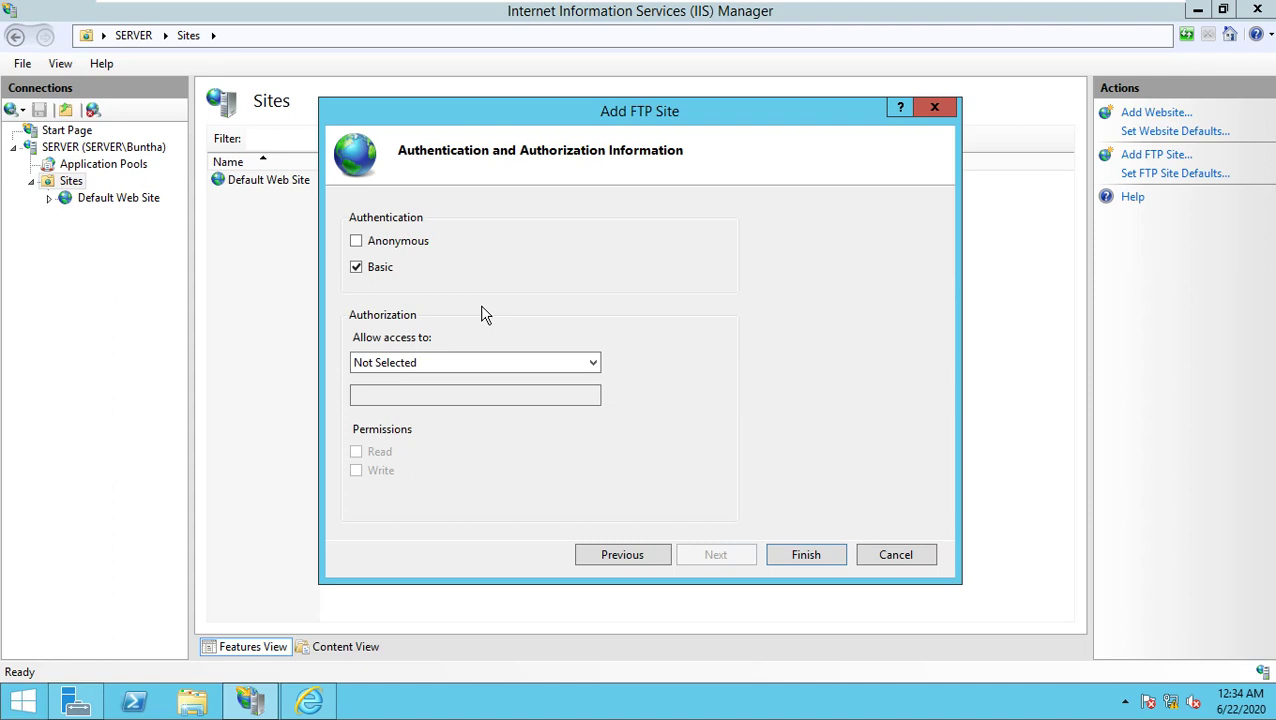
Step: Allow access to one specified user with Read and Write permissions
{"action": "left_click", "coordinate": [426, 362]}
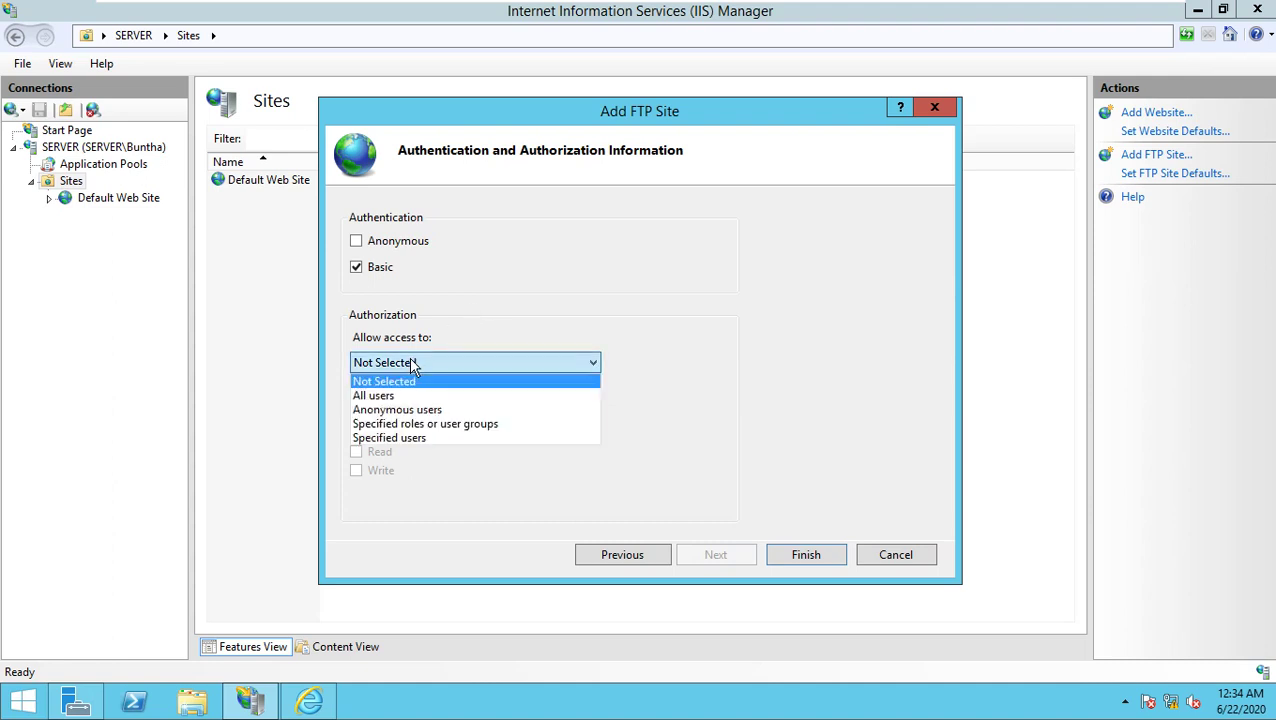
{"action": "left_click", "coordinate": [420, 438]}
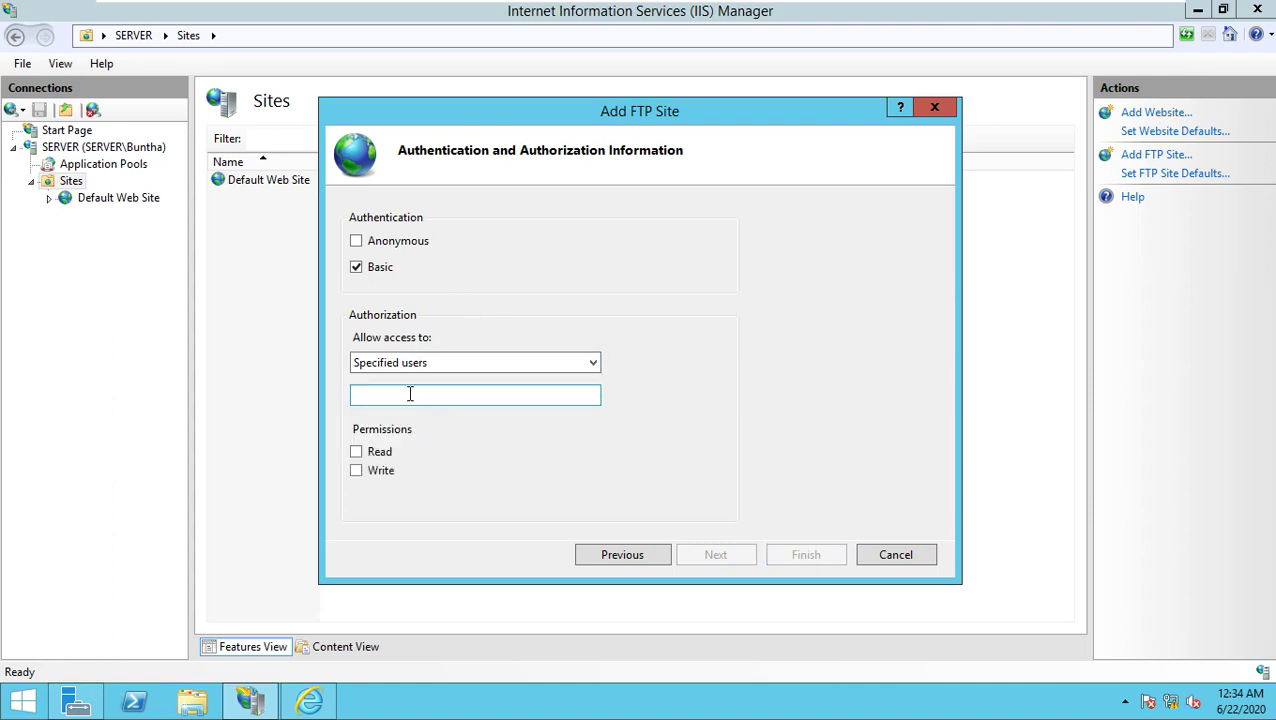
{"action": "left_click", "coordinate": [418, 395]}
{"action": "type", "text": "Buntha"}
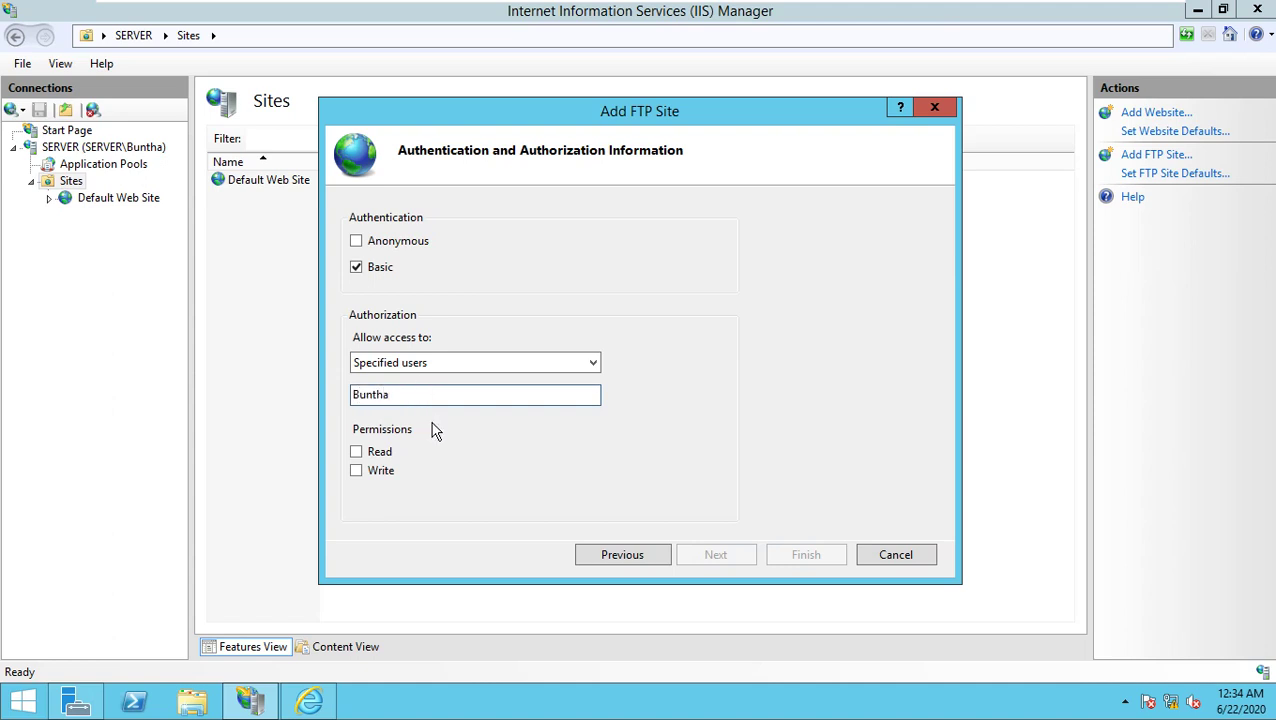
{"action": "left_click", "coordinate": [378, 455]}
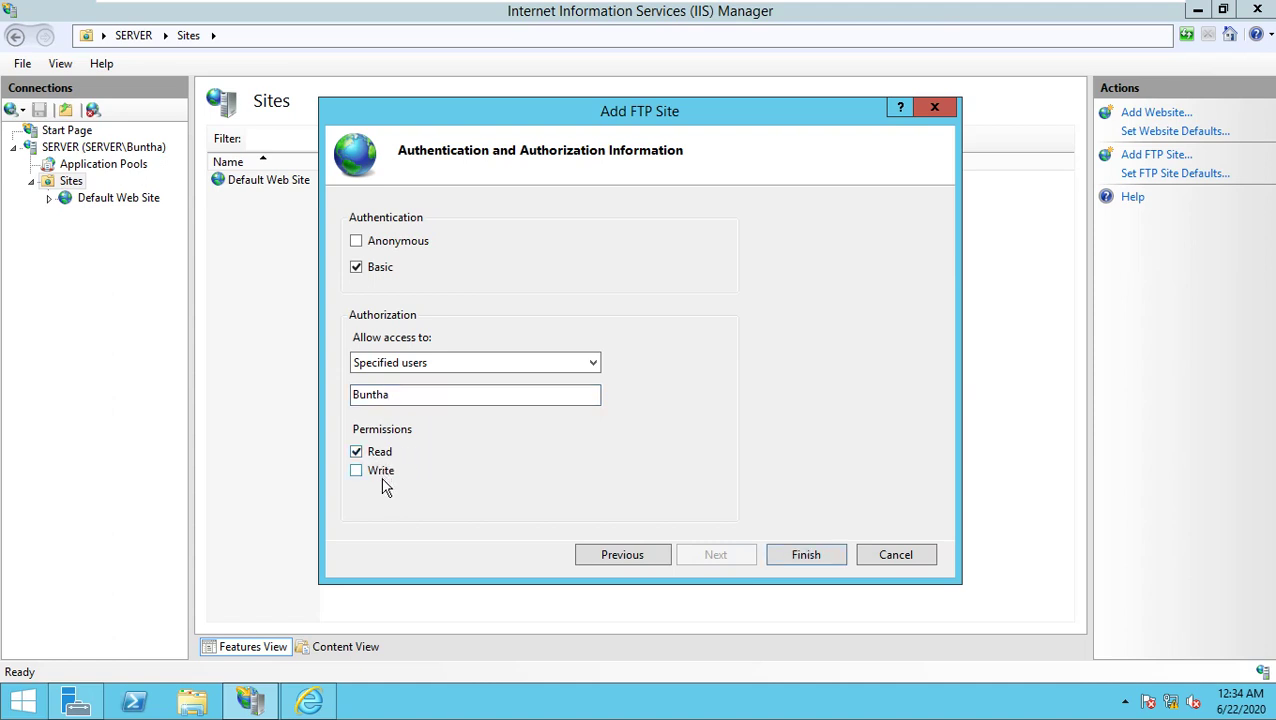
{"action": "left_click", "coordinate": [372, 477]}
{"action": "left_click", "coordinate": [421, 397]}
Step: Finish creating the FTP Server site and minimize the server VM to the host desktop
{"action": "left_click", "coordinate": [807, 556]}
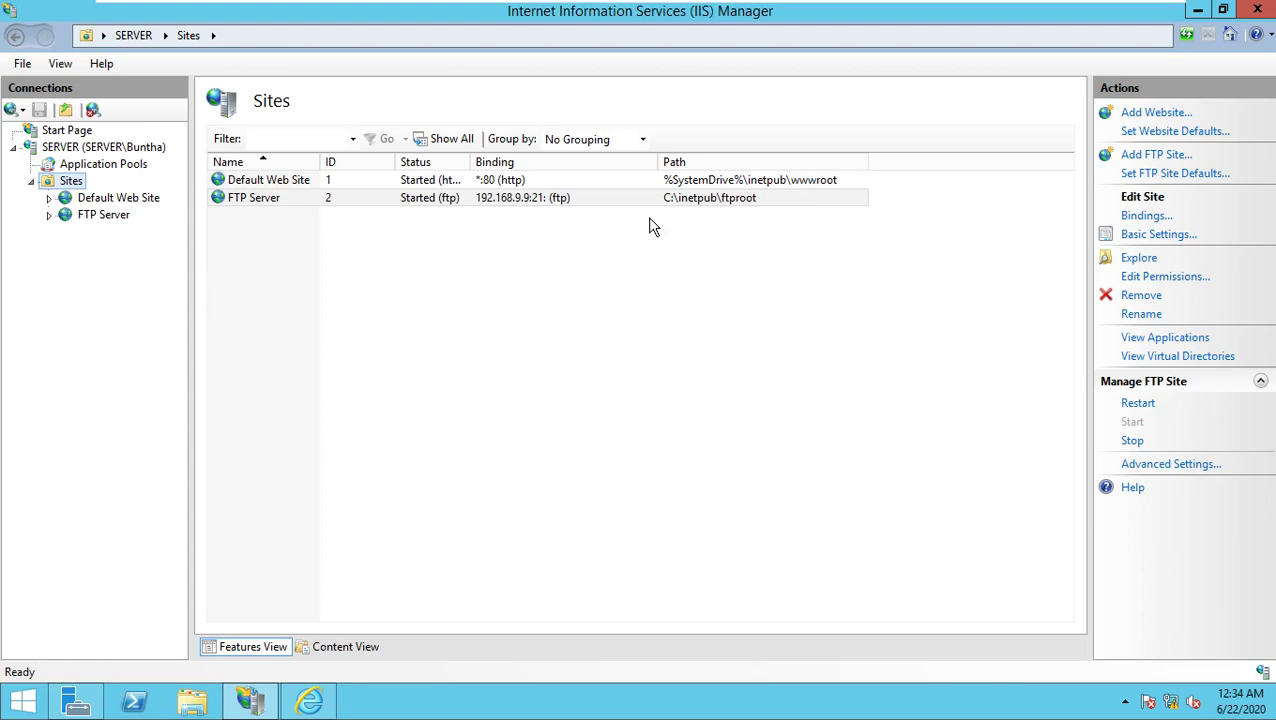
{"action": "key", "text": "ctrl+alt+Return"}
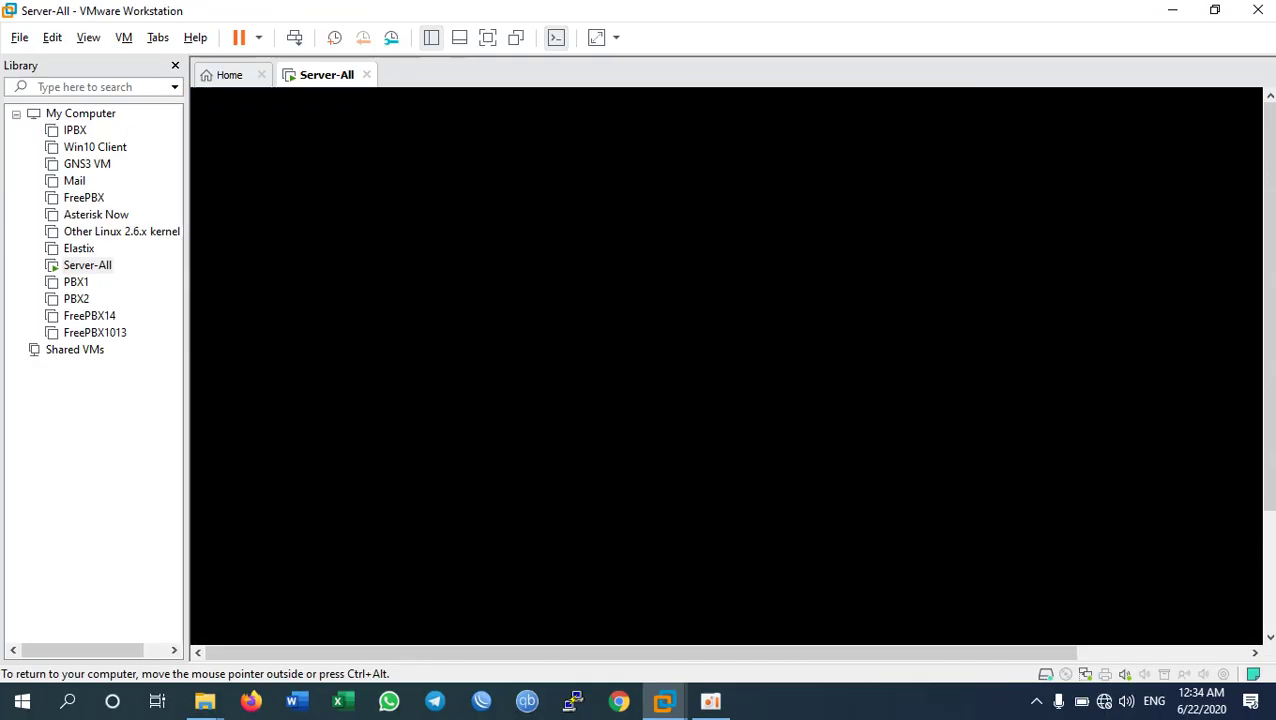
{"action": "left_click", "coordinate": [1168, 16]}
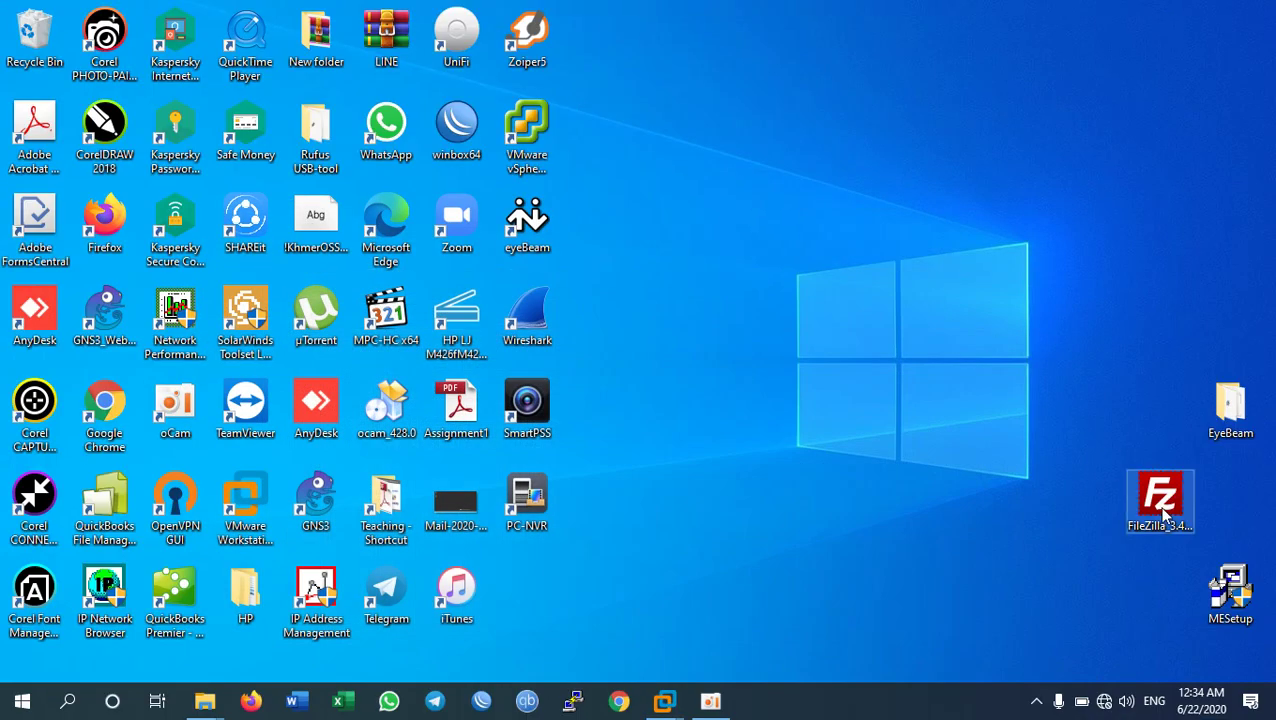
Step: Dismiss the FileZilla setup error and launch the installed FileZilla client from Start search
{"action": "left_click_drag", "start_coordinate": [1160, 500], "coordinate": [1118, 310]}
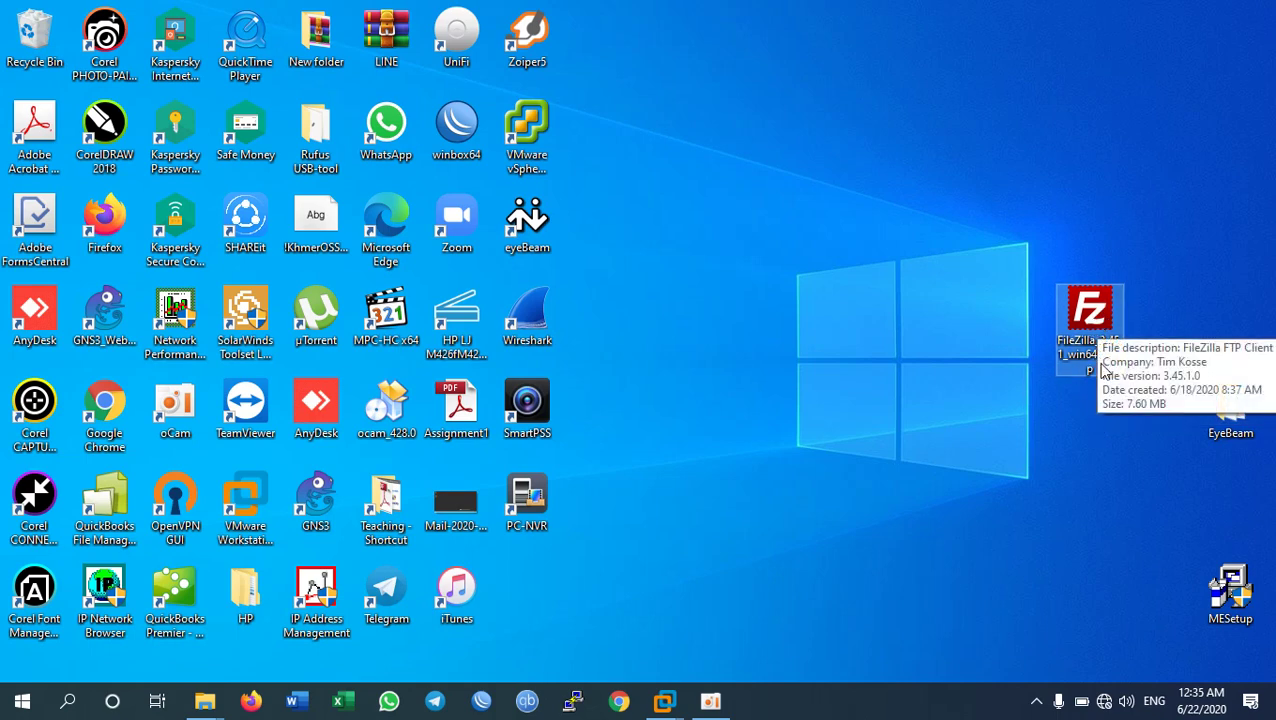
{"action": "left_click", "coordinate": [1137, 401]}
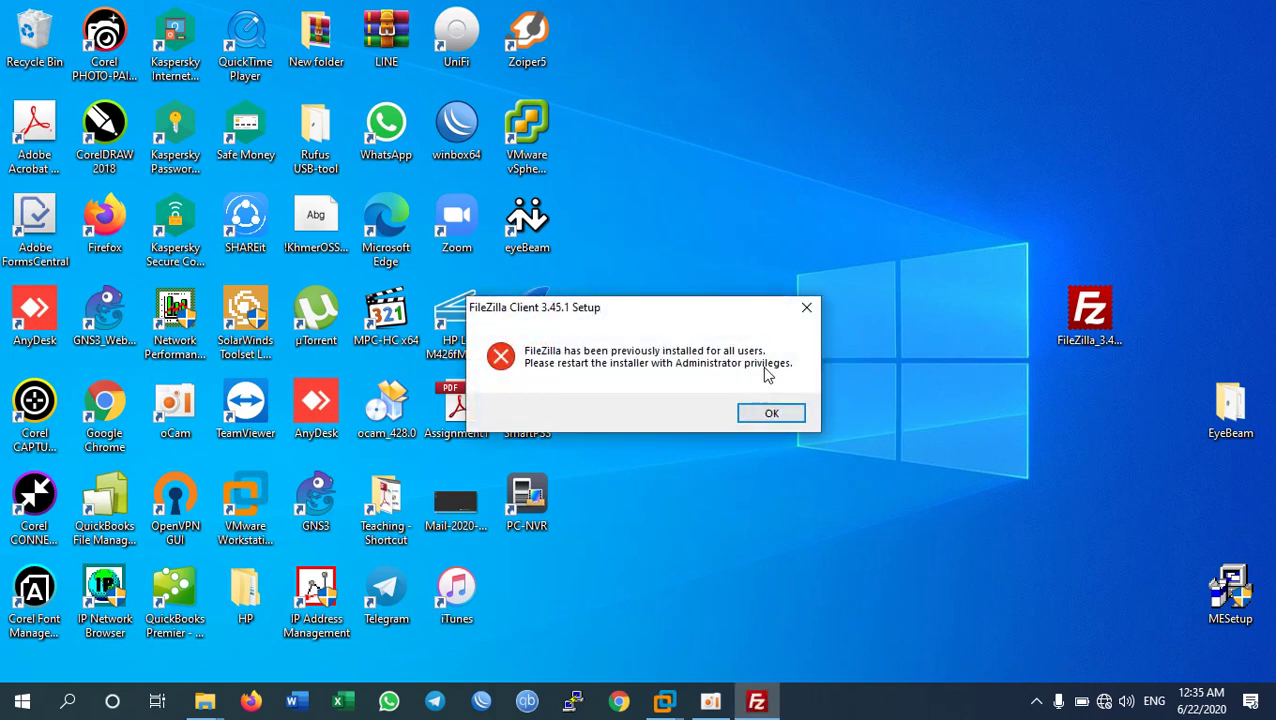
{"action": "left_click", "coordinate": [806, 305]}
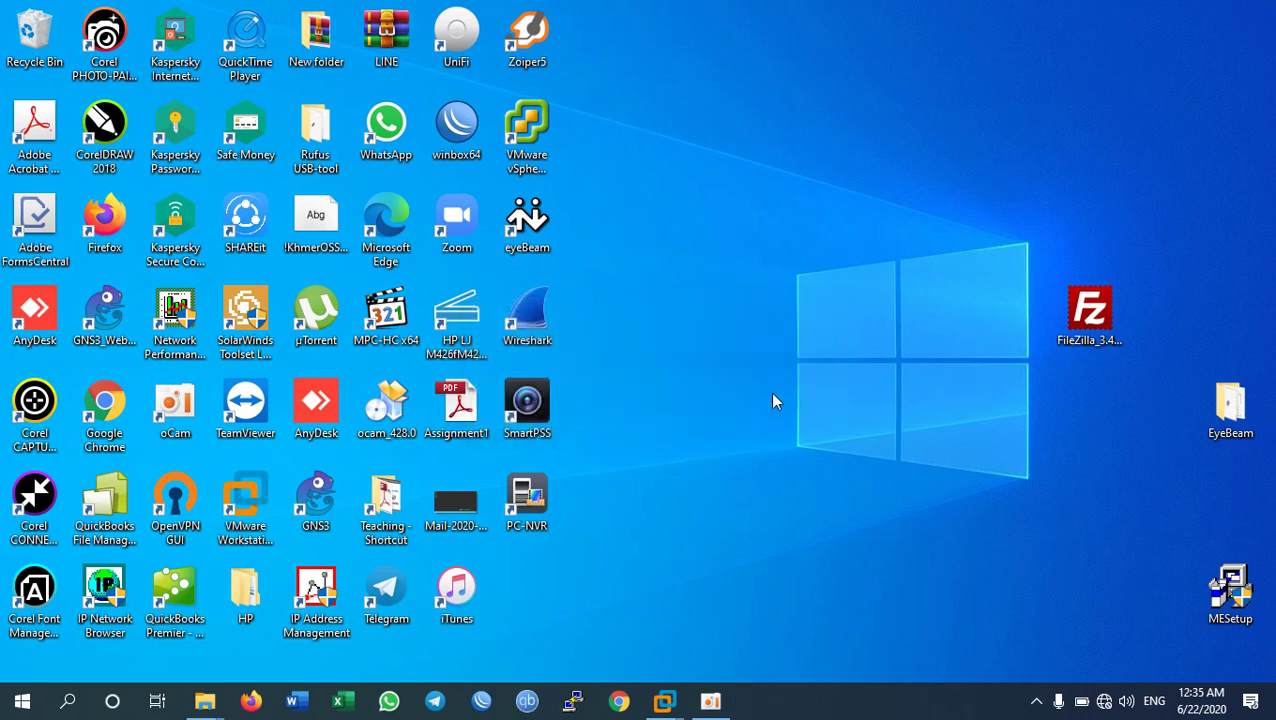
{"action": "key", "text": "super"}
{"action": "type", "text": "f"}
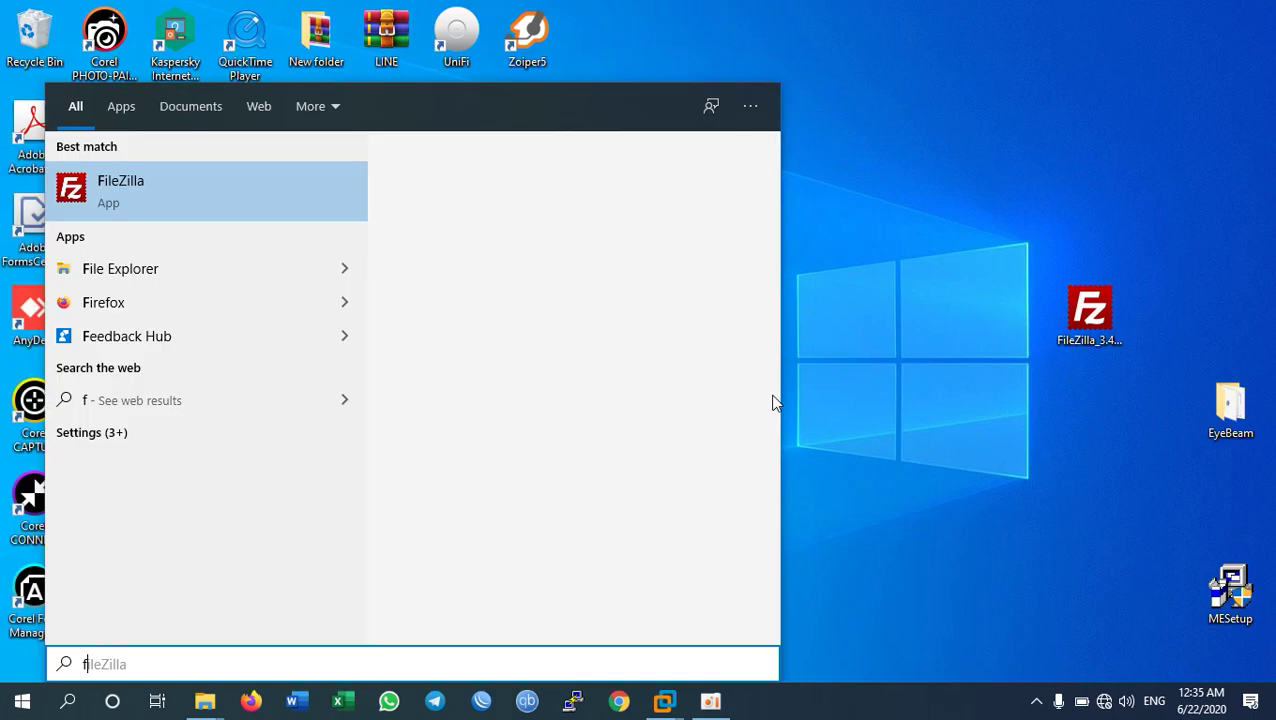
{"action": "left_click", "coordinate": [104, 192]}
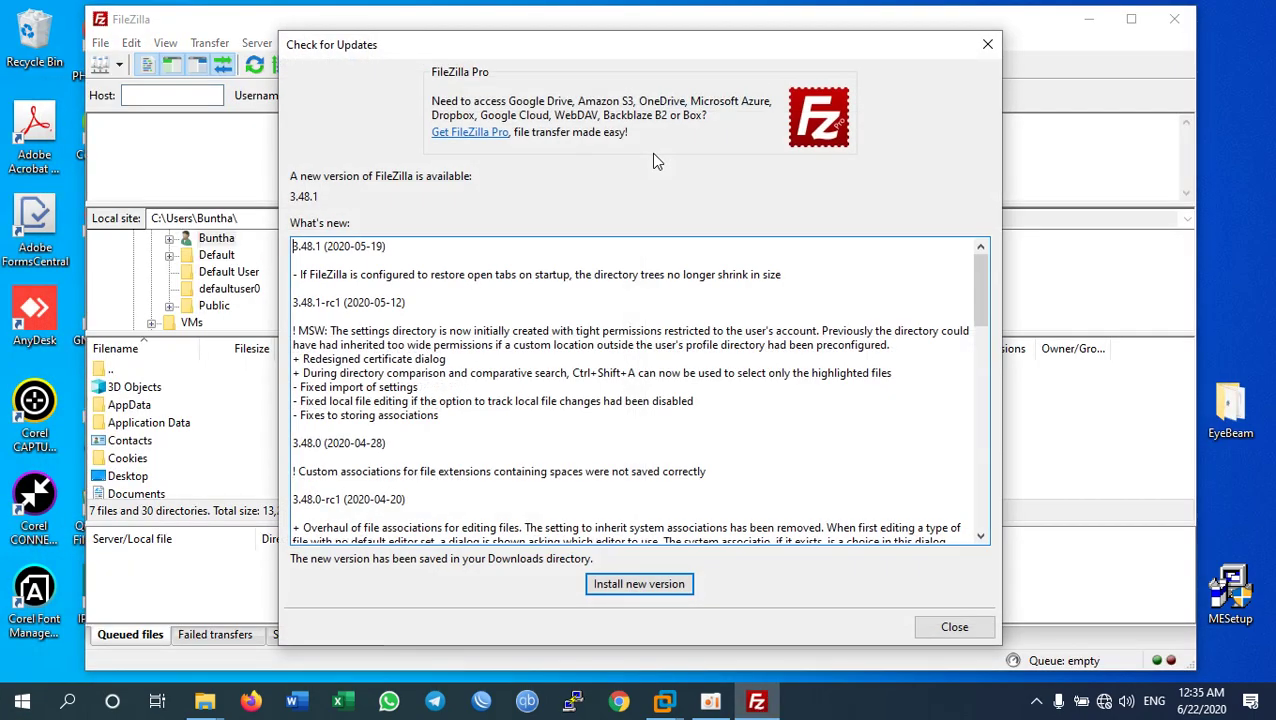
Step: Quickconnect FileZilla to the FTP server at 192.168.9.9 with the user's credentials
{"action": "left_click", "coordinate": [958, 630]}
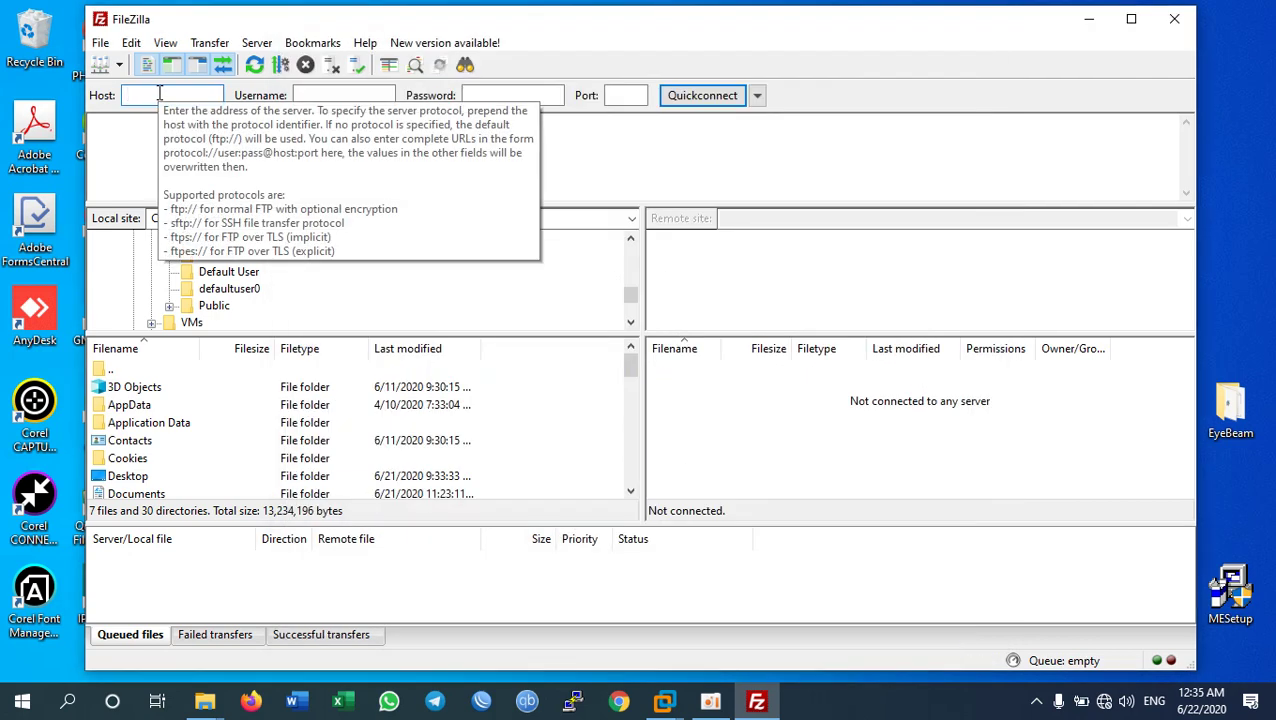
{"action": "type", "text": "192.168.9.9"}
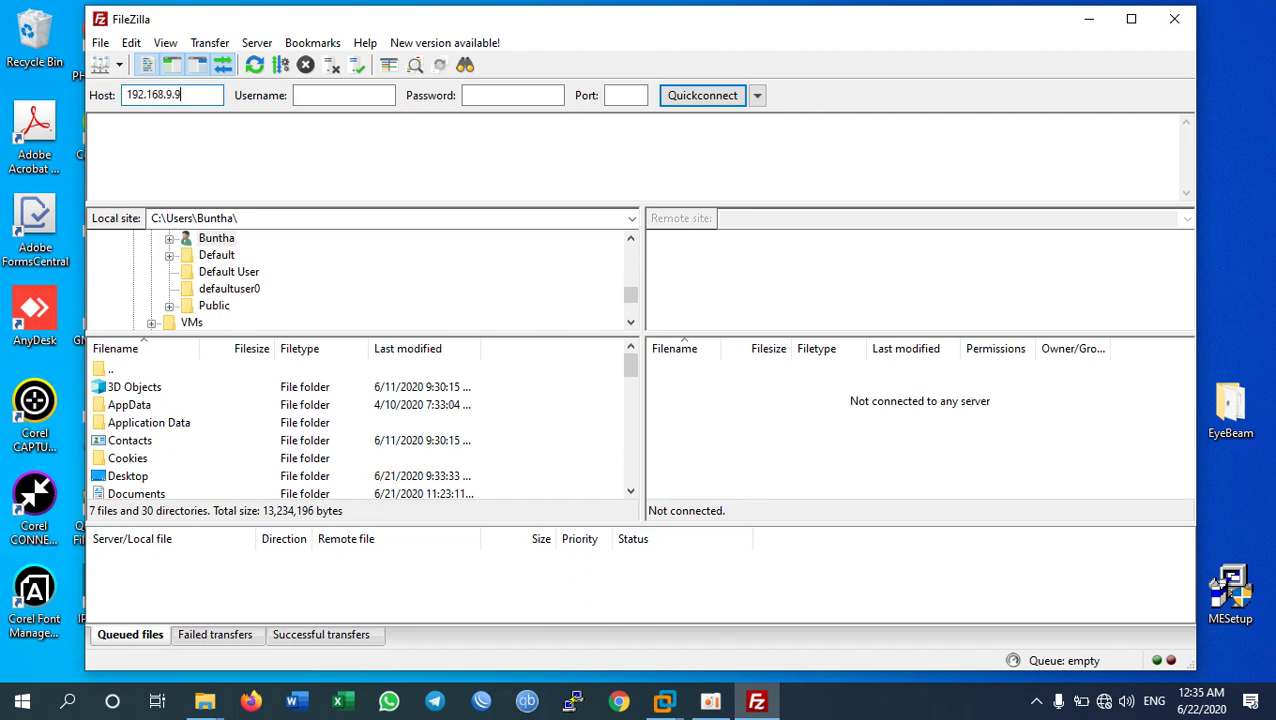
{"action": "key", "text": "Tab"}
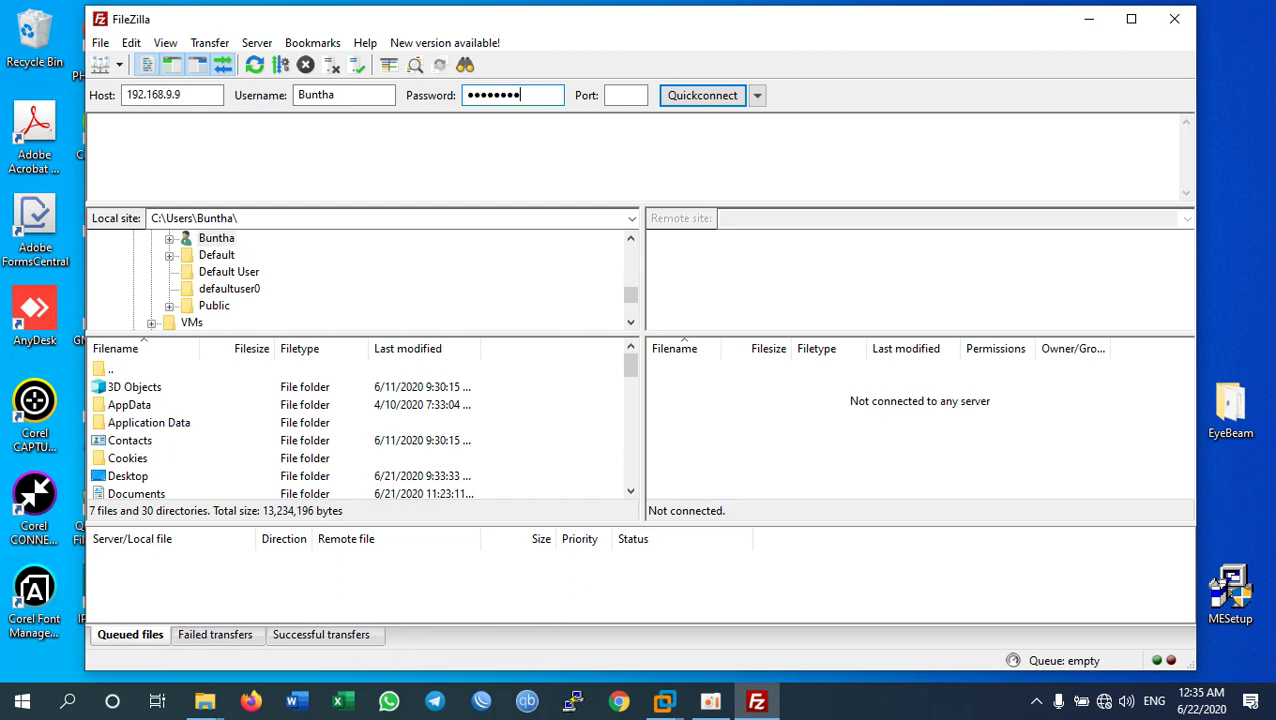
{"action": "type", "text": "21"}
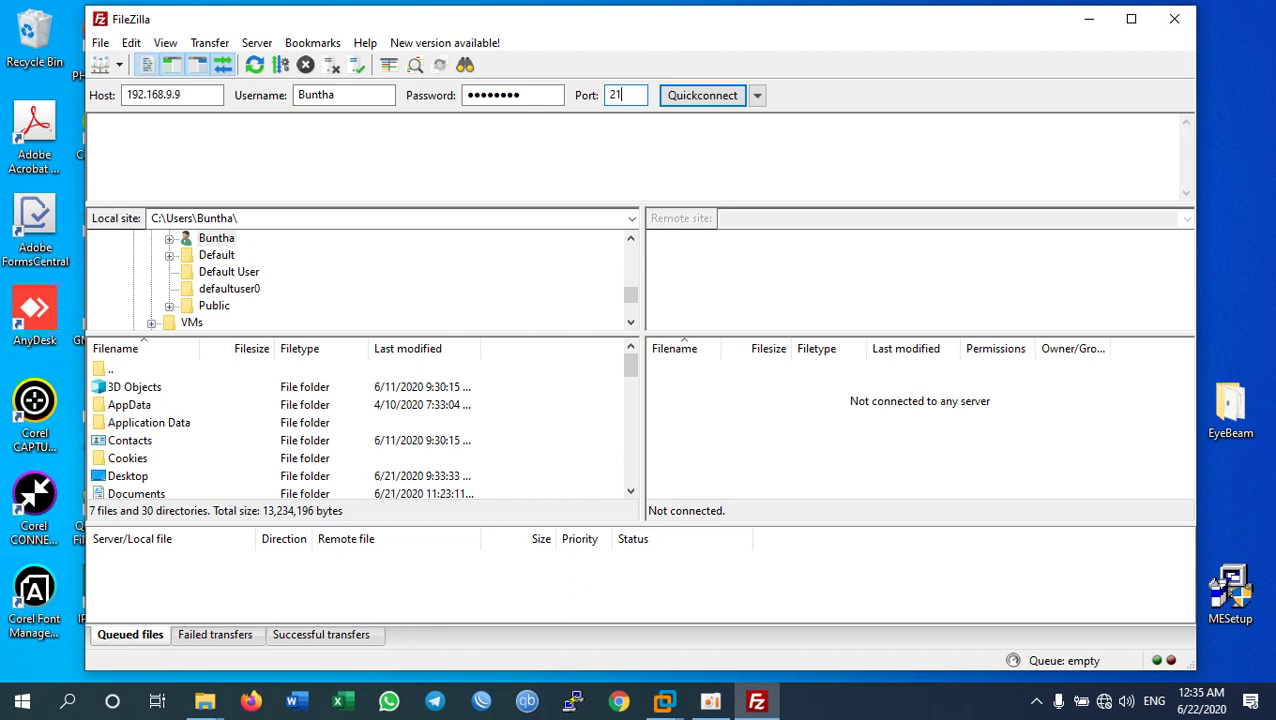
{"action": "left_click", "coordinate": [697, 97]}
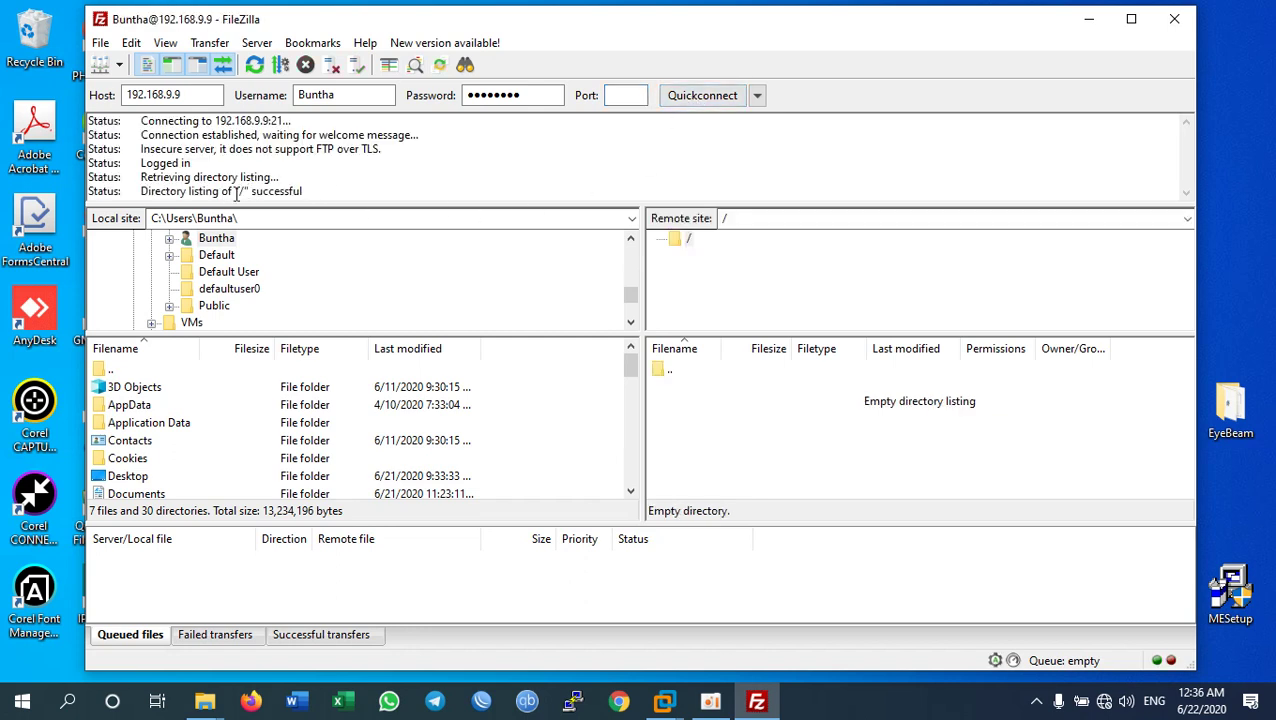
Step: Confirm the login succeeded with an empty root, then switch to the server VM window
{"action": "left_click_drag", "start_coordinate": [252, 188], "coordinate": [309, 196]}
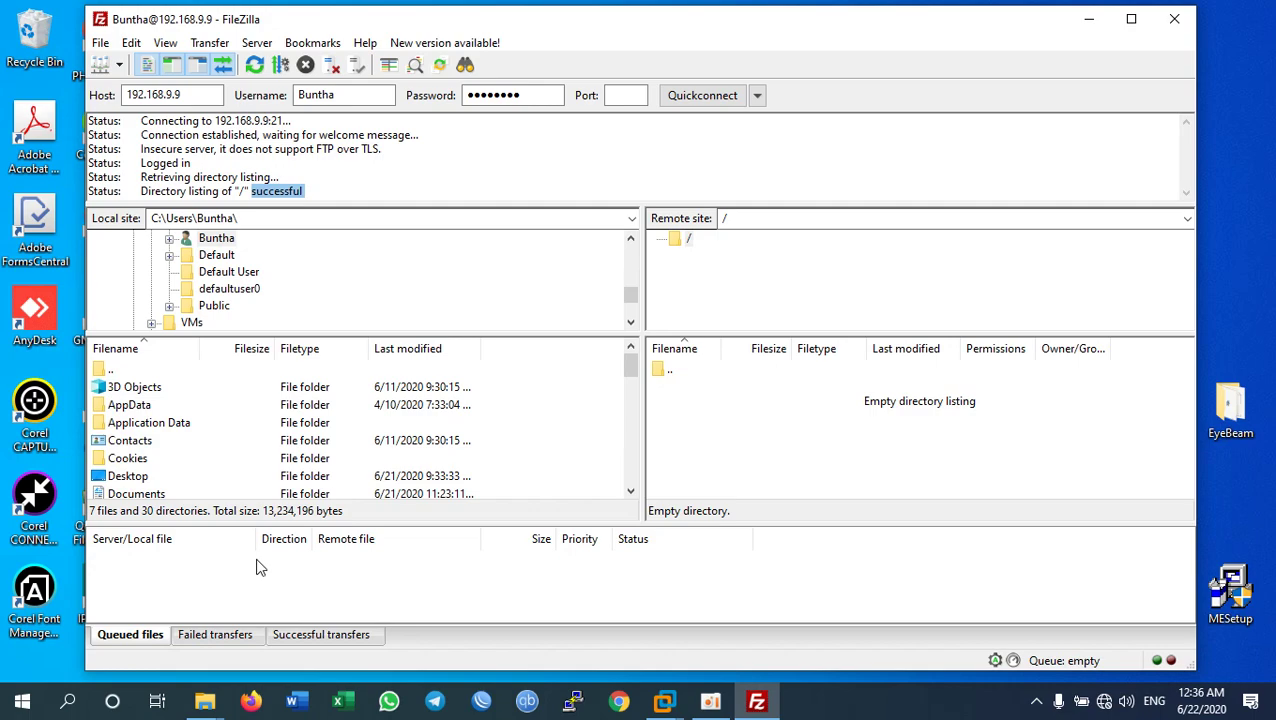
{"action": "left_click", "coordinate": [663, 703]}
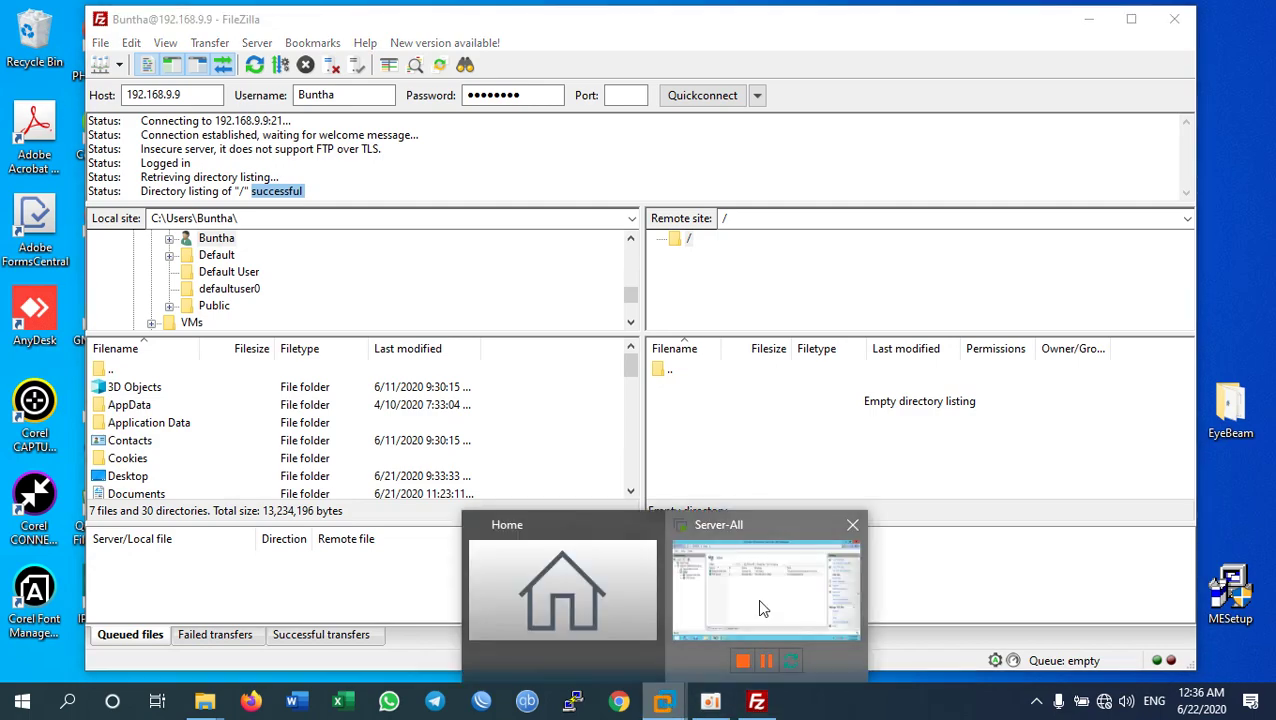
{"action": "left_click", "coordinate": [757, 598]}
Step: Confirm in File Explorer that the server's C:\inetpub\ftproot folder is empty, then minimise the VM
{"action": "left_click", "coordinate": [381, 645]}
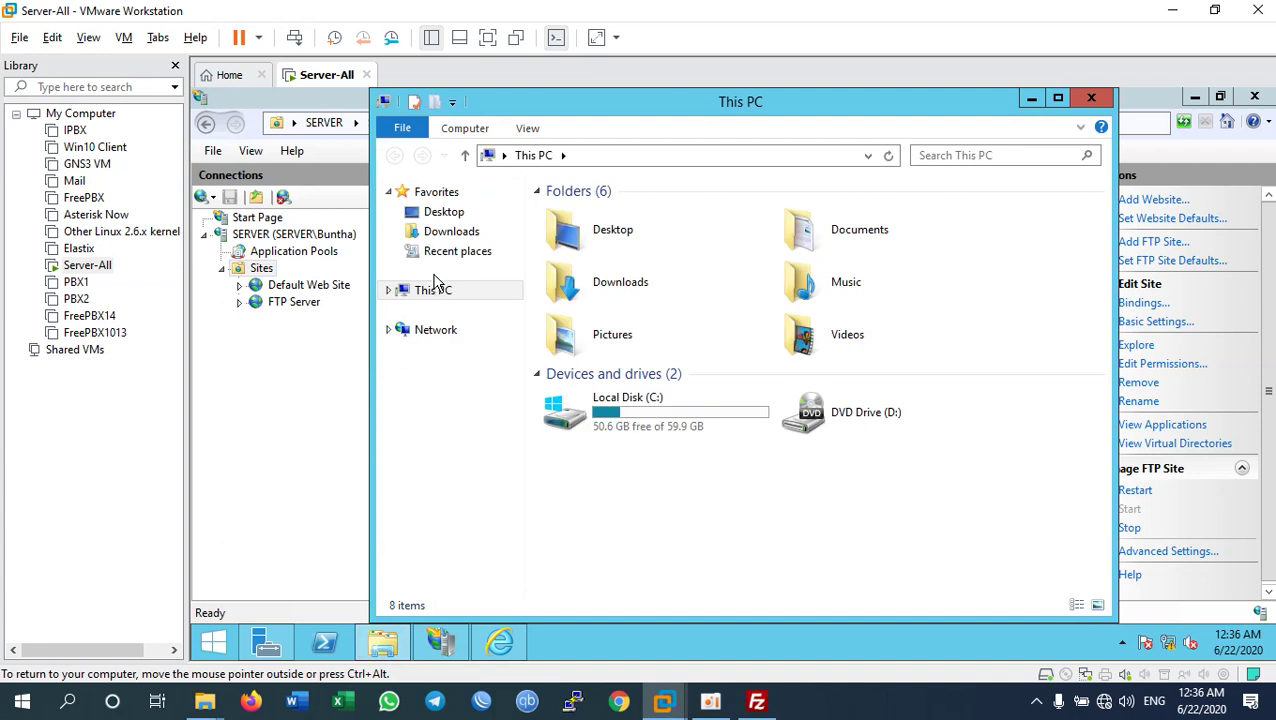
{"action": "double_click", "coordinate": [636, 412]}
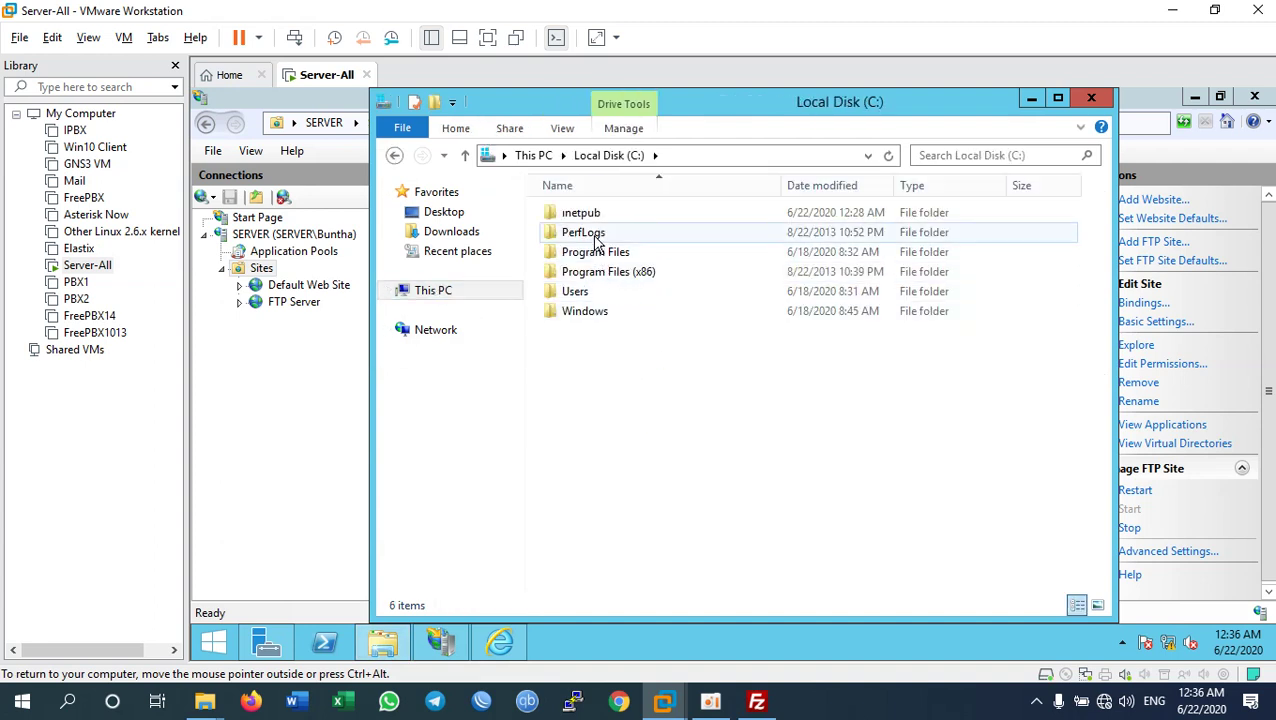
{"action": "double_click", "coordinate": [590, 213]}
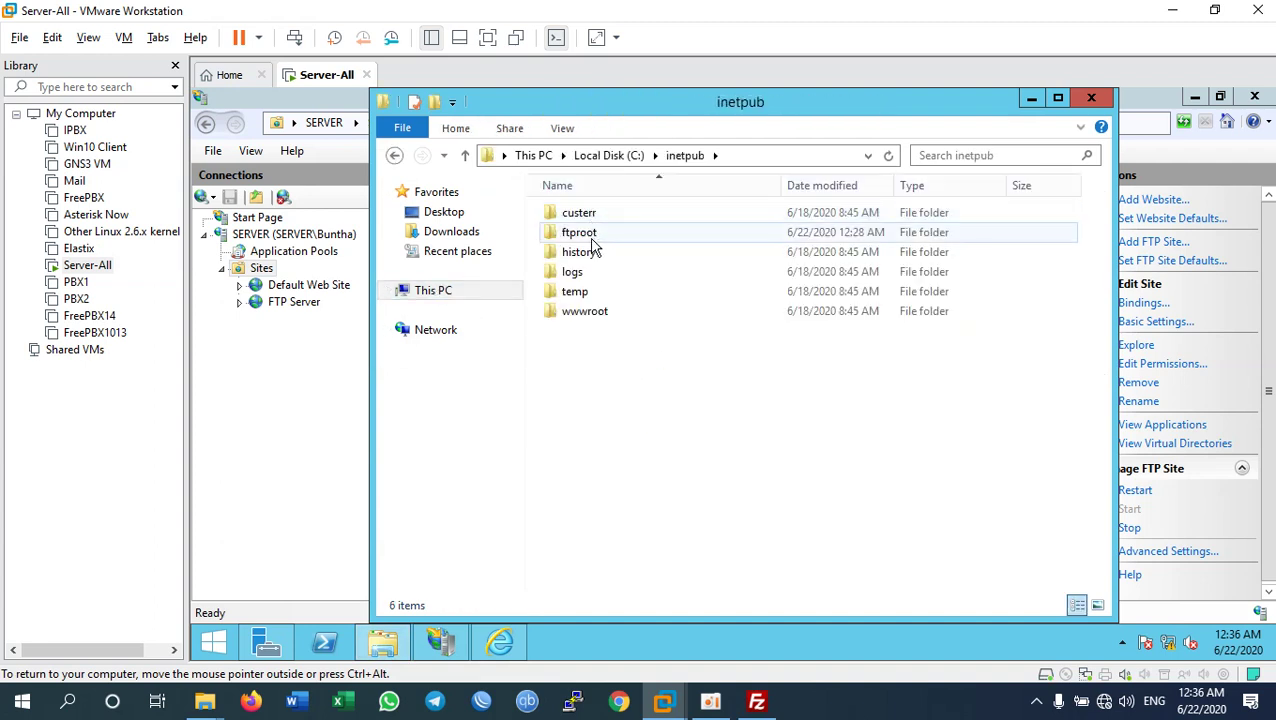
{"action": "double_click", "coordinate": [590, 237]}
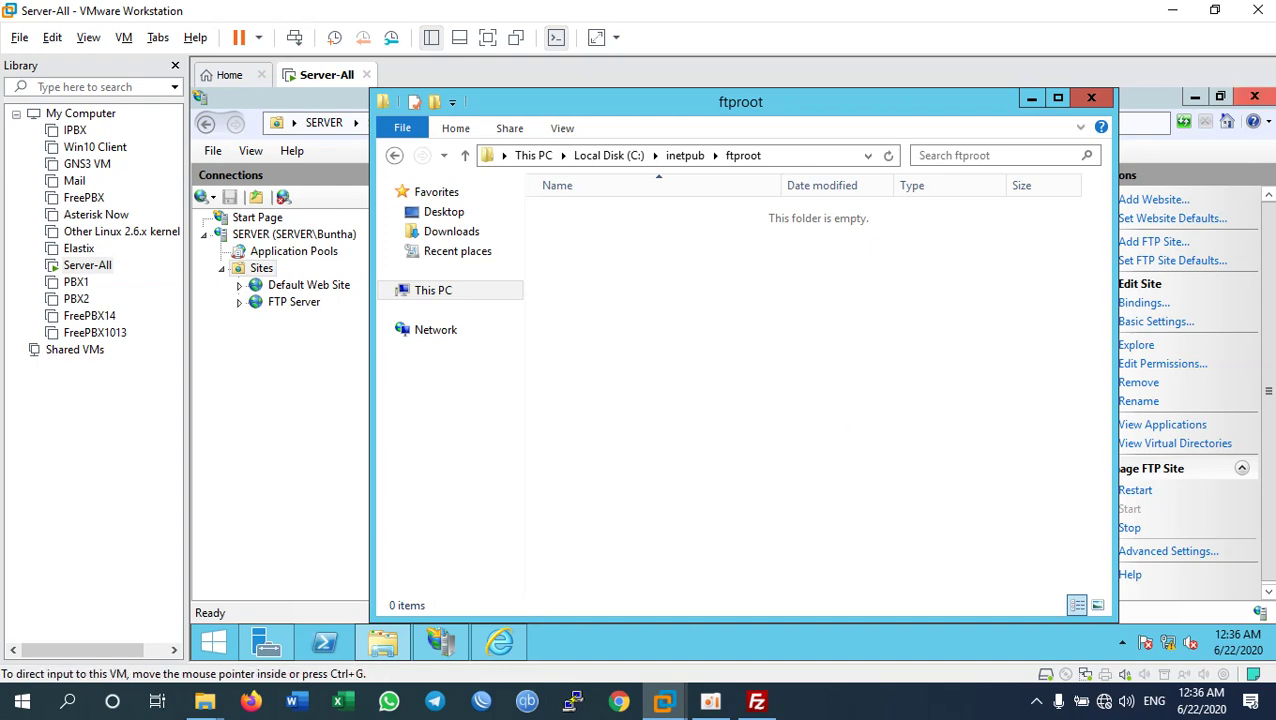
{"action": "left_click", "coordinate": [1172, 12]}
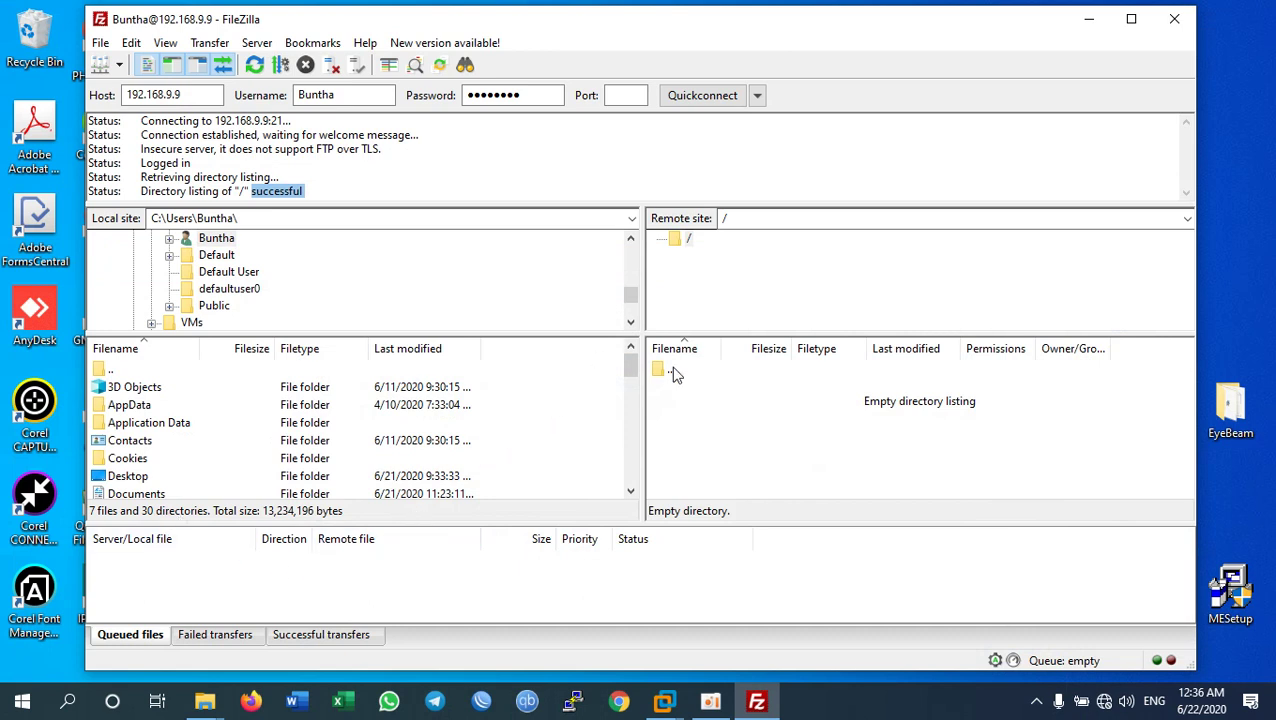
Step: Open the local My Documents folder in FileZilla's local pane
{"action": "left_click", "coordinate": [630, 494]}
{"action": "left_click", "coordinate": [630, 494]}
{"action": "left_click", "coordinate": [630, 494]}
{"action": "left_click", "coordinate": [630, 494]}
{"action": "left_click", "coordinate": [630, 494]}
{"action": "left_click", "coordinate": [630, 494]}
{"action": "left_click", "coordinate": [630, 494]}
{"action": "left_click", "coordinate": [630, 494]}
{"action": "left_click", "coordinate": [630, 494]}
{"action": "left_click", "coordinate": [630, 494]}
{"action": "left_click", "coordinate": [630, 494]}
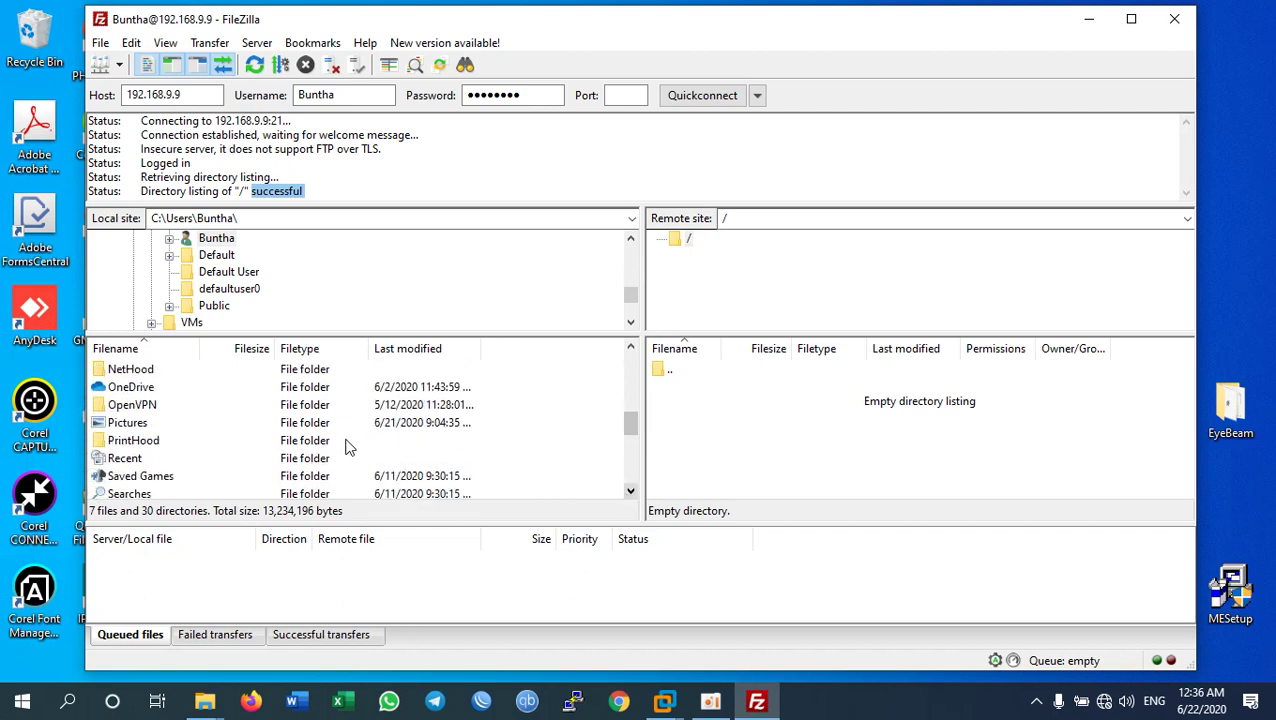
{"action": "scroll", "coordinate": [181, 458], "scroll_direction": "up", "scroll_amount": 3}
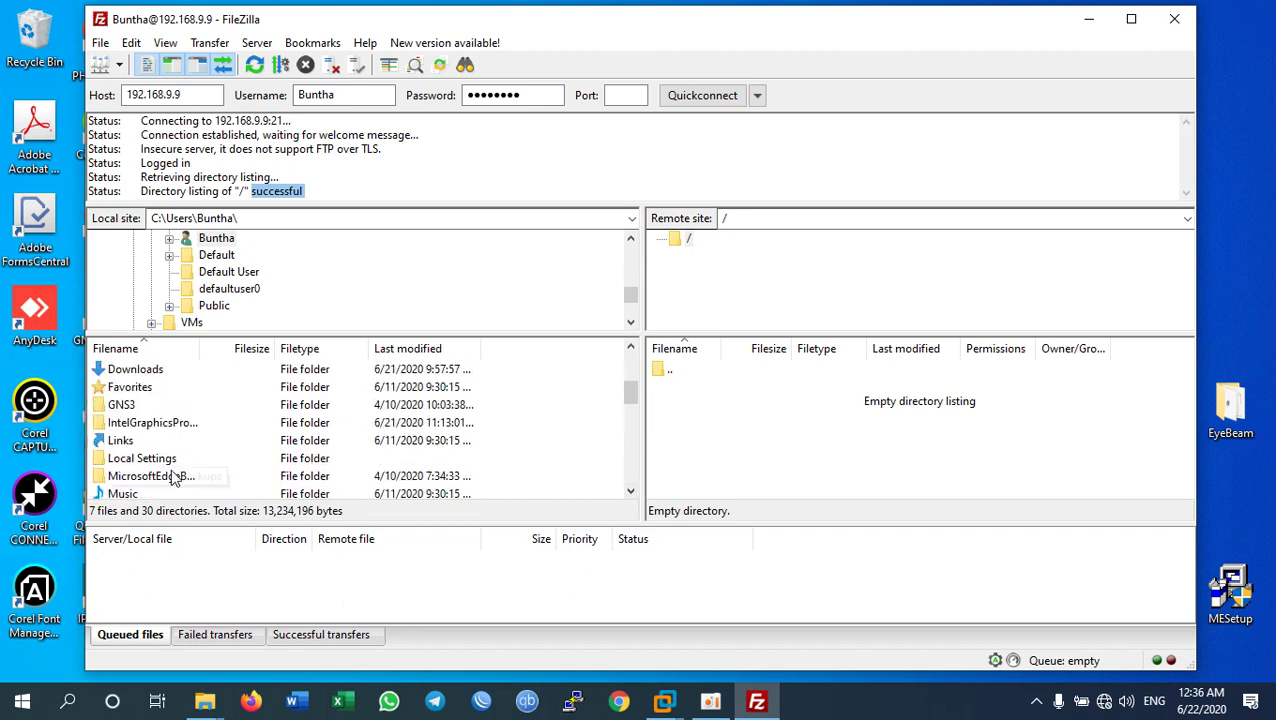
{"action": "scroll", "coordinate": [162, 445], "scroll_direction": "down", "scroll_amount": 2}
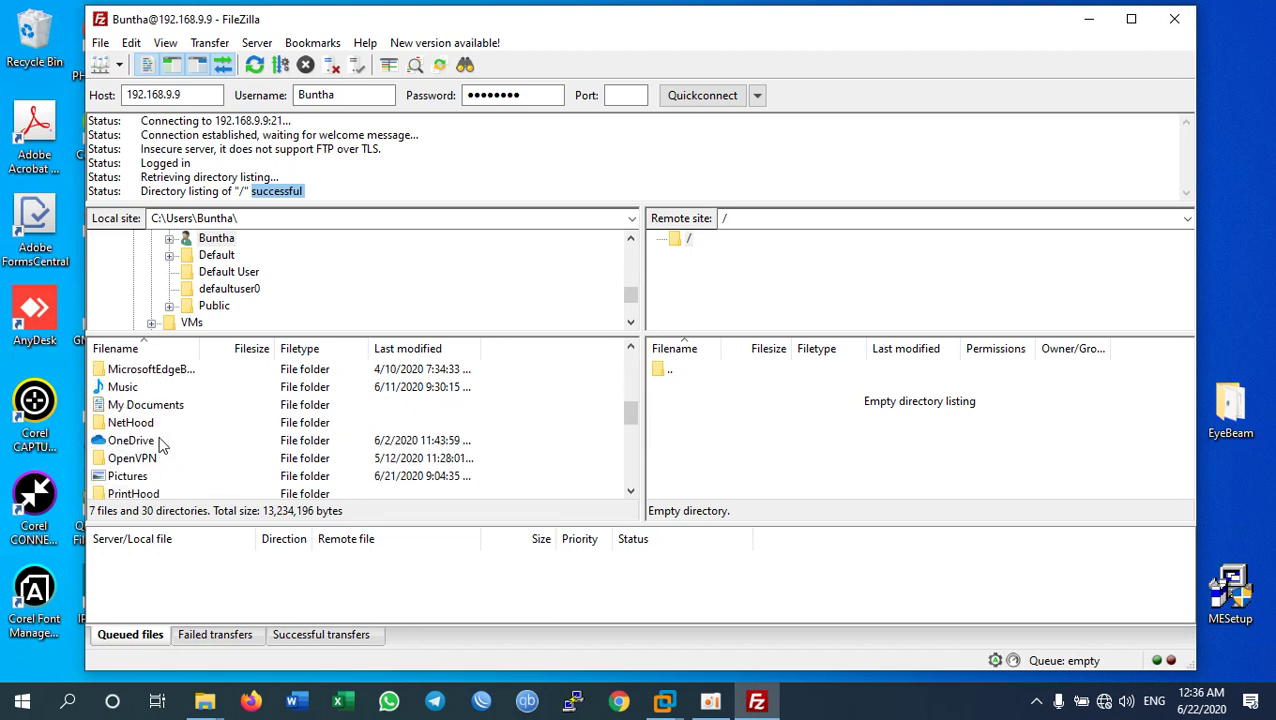
{"action": "double_click", "coordinate": [151, 404]}
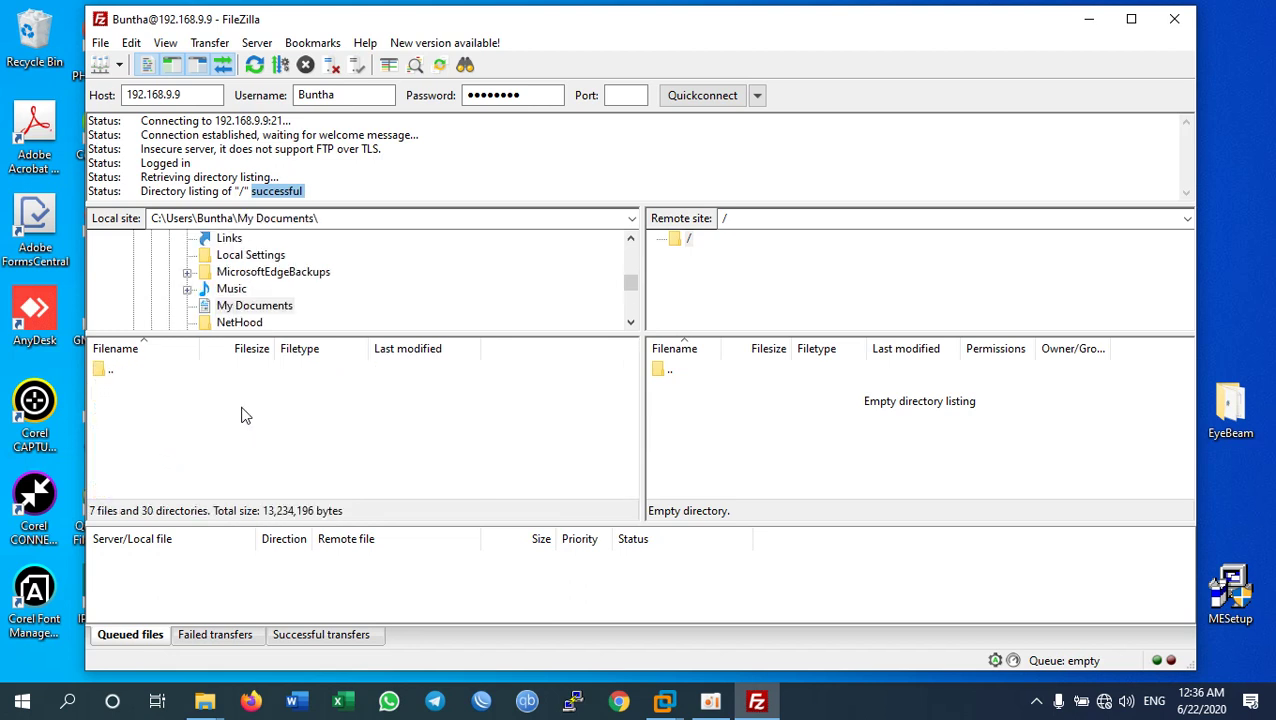
{"action": "left_click", "coordinate": [223, 309]}
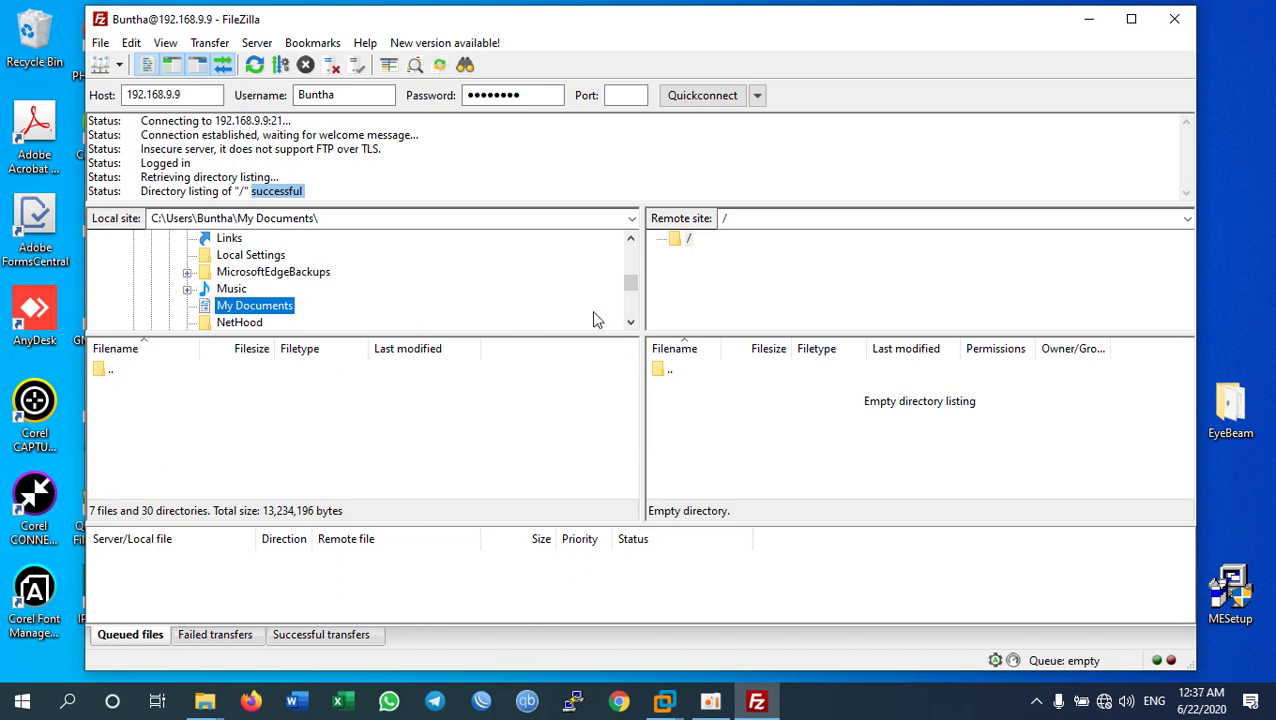
{"action": "scroll", "coordinate": [630, 282], "scroll_direction": "up", "scroll_amount": 3}
{"action": "left_click_drag", "start_coordinate": [633, 278], "coordinate": [630, 258]}
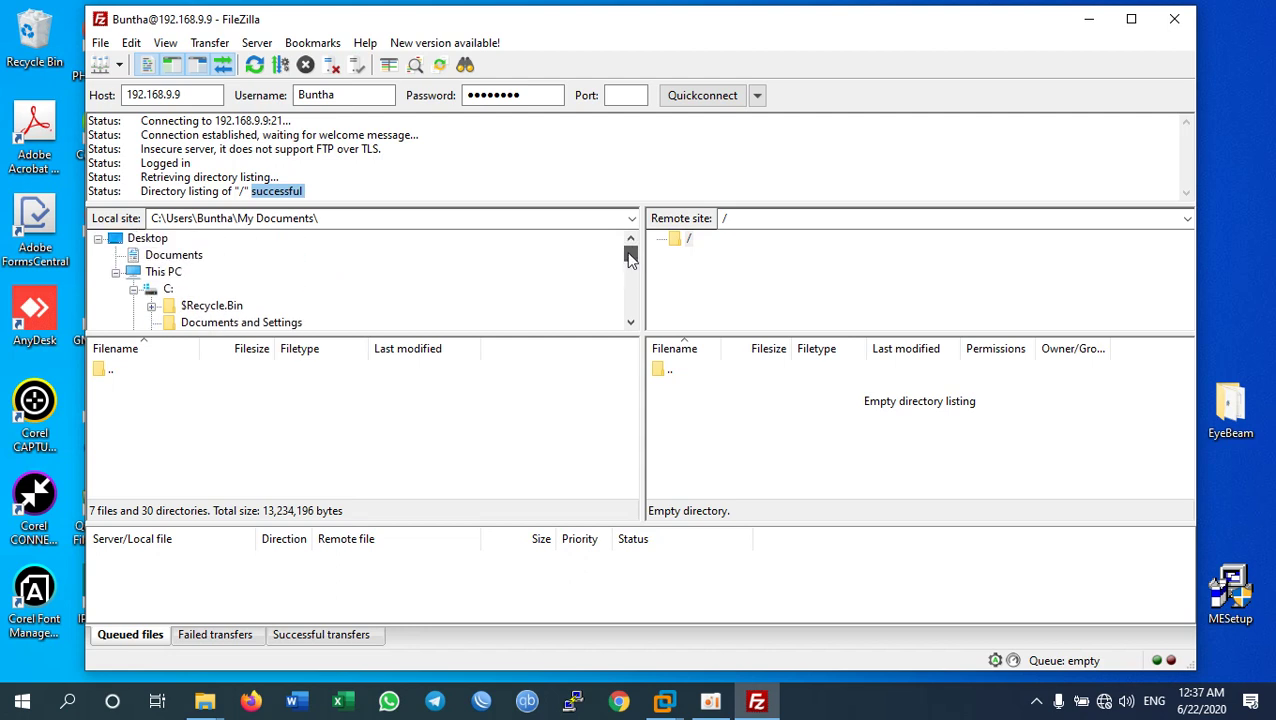
Step: Browse FileZilla's local pane through C:\Users to the user's Documents folder
{"action": "double_click", "coordinate": [168, 289]}
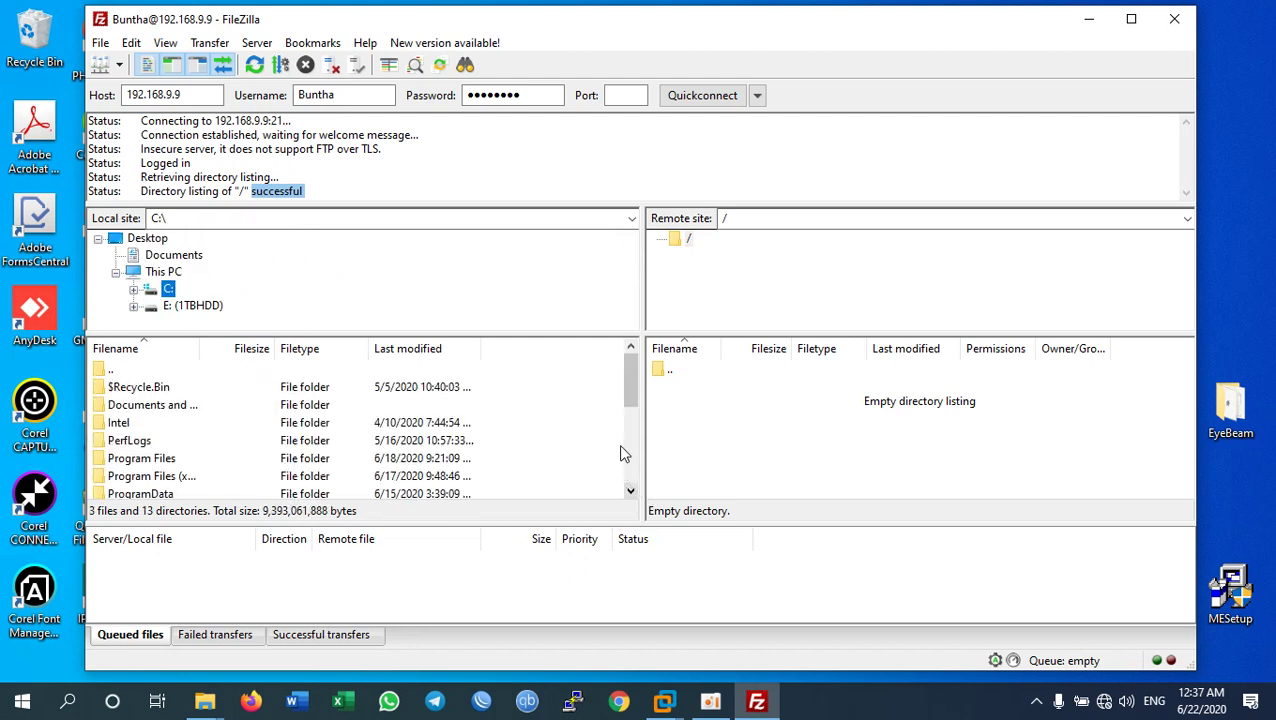
{"action": "left_click_drag", "start_coordinate": [632, 384], "coordinate": [628, 466]}
{"action": "double_click", "coordinate": [118, 369]}
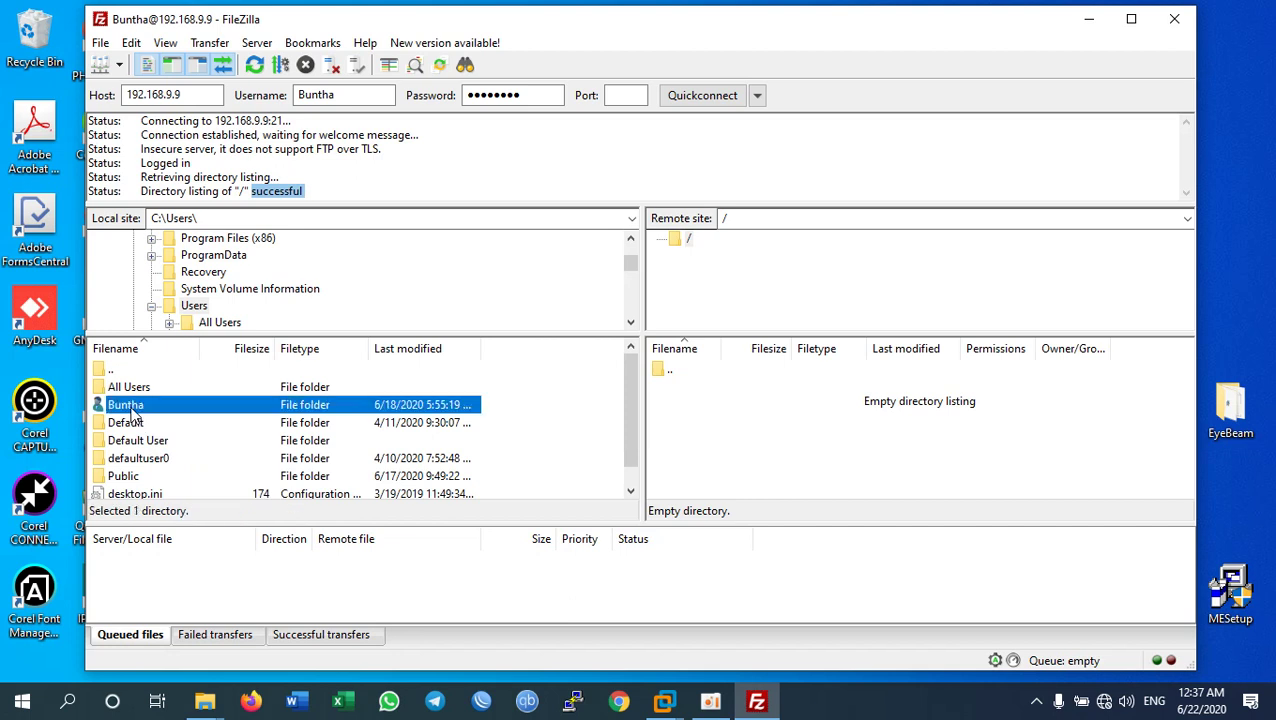
{"action": "double_click", "coordinate": [135, 407]}
{"action": "left_click", "coordinate": [158, 460]}
{"action": "scroll", "coordinate": [157, 455], "scroll_direction": "down", "scroll_amount": 1}
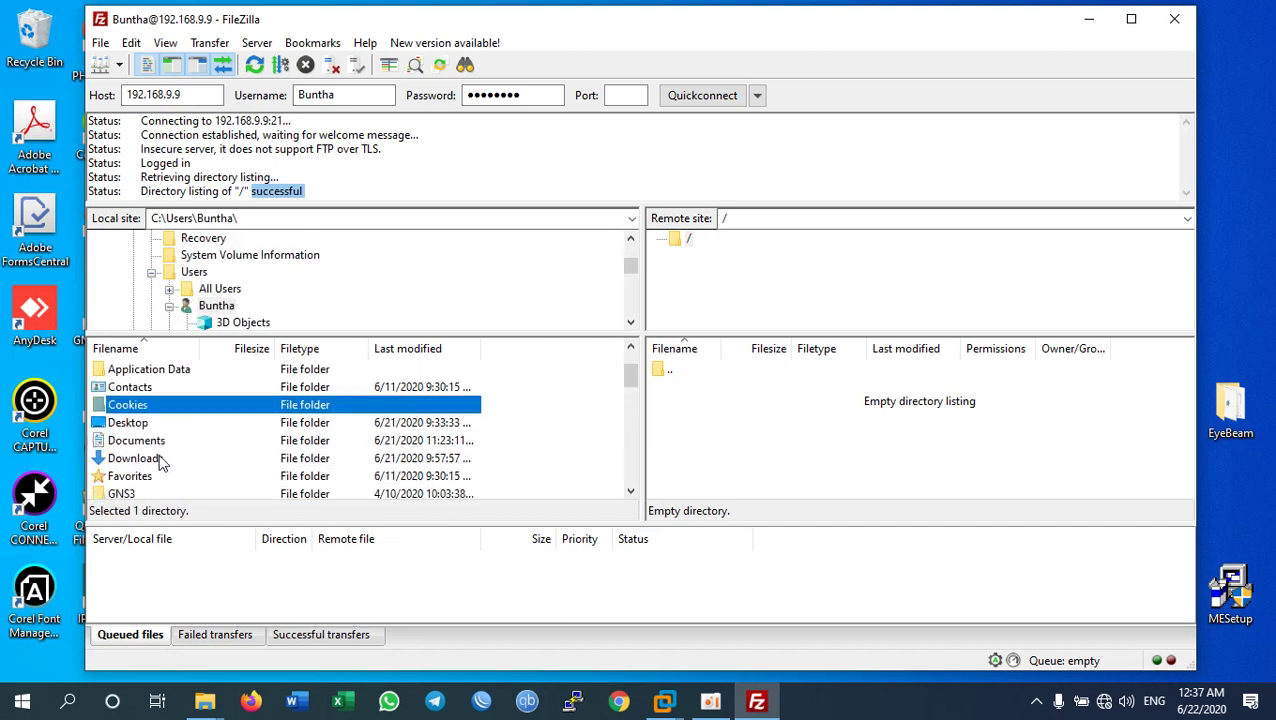
{"action": "double_click", "coordinate": [155, 441]}
{"action": "scroll", "coordinate": [160, 448], "scroll_direction": "down", "scroll_amount": 7}
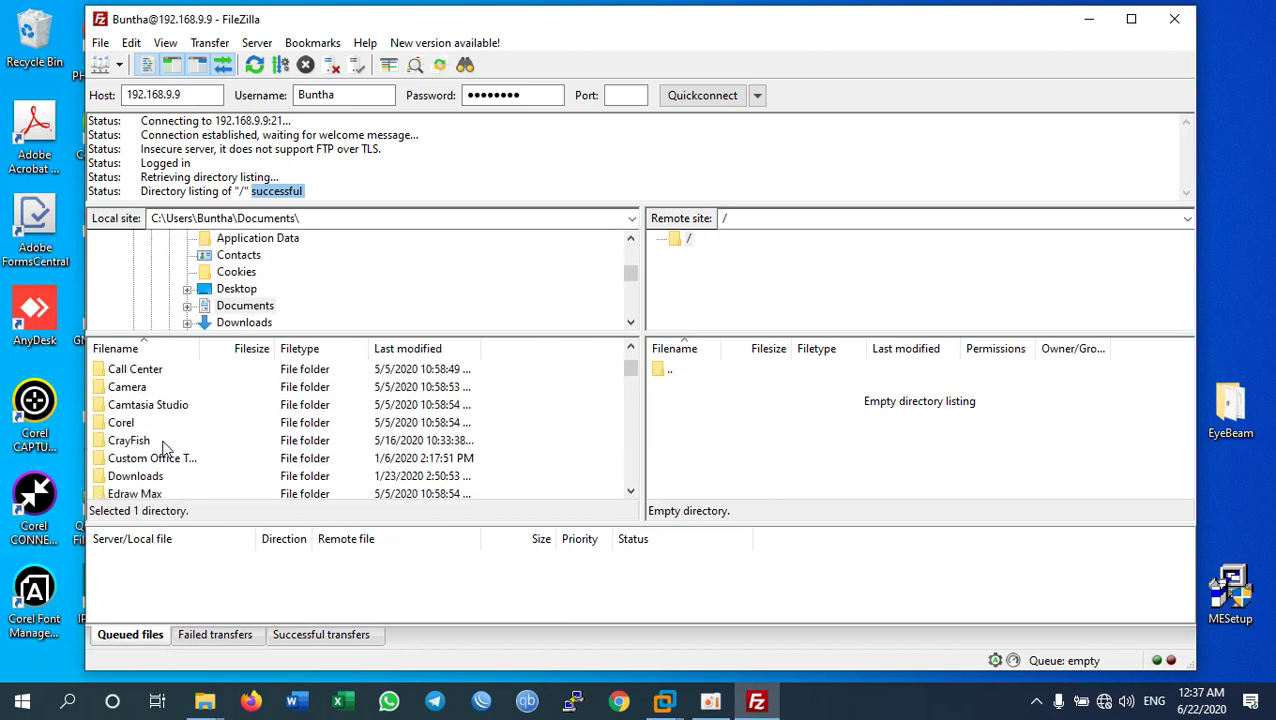
{"action": "scroll", "coordinate": [165, 450], "scroll_direction": "down", "scroll_amount": 7}
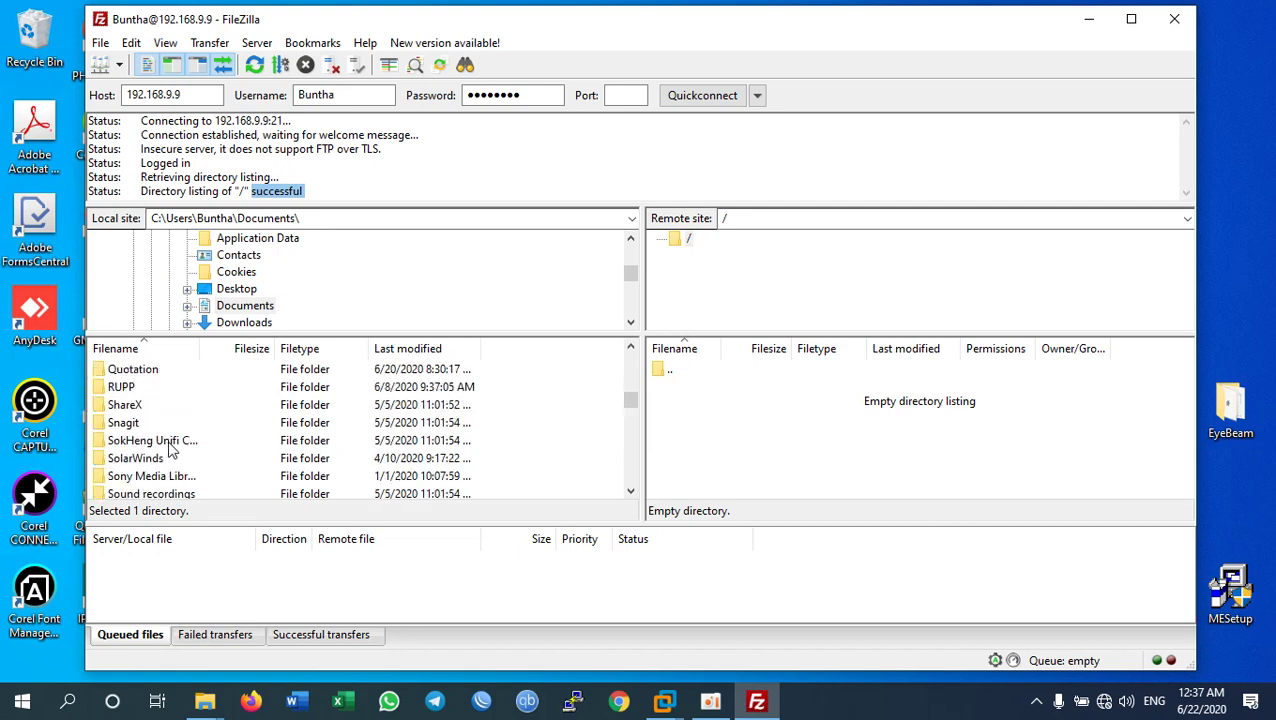
{"action": "scroll", "coordinate": [253, 459], "scroll_direction": "down", "scroll_amount": 1}
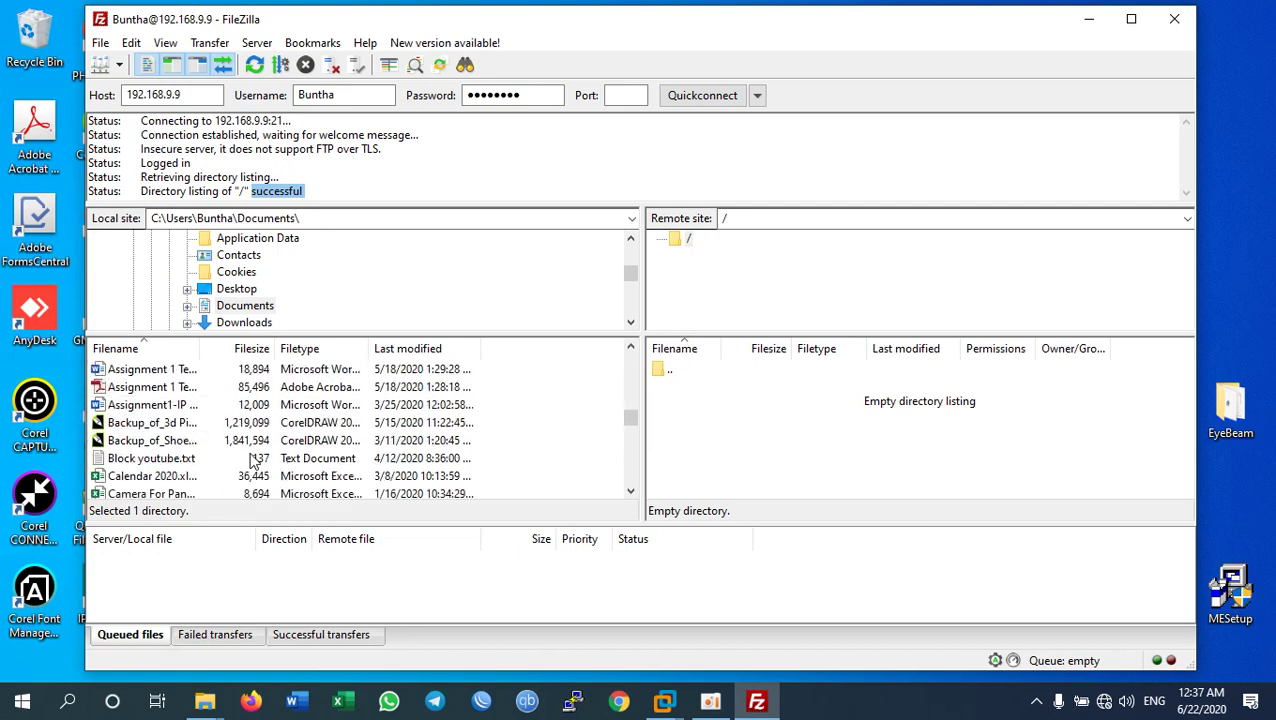
{"action": "scroll", "coordinate": [253, 459], "scroll_direction": "up", "scroll_amount": 1}
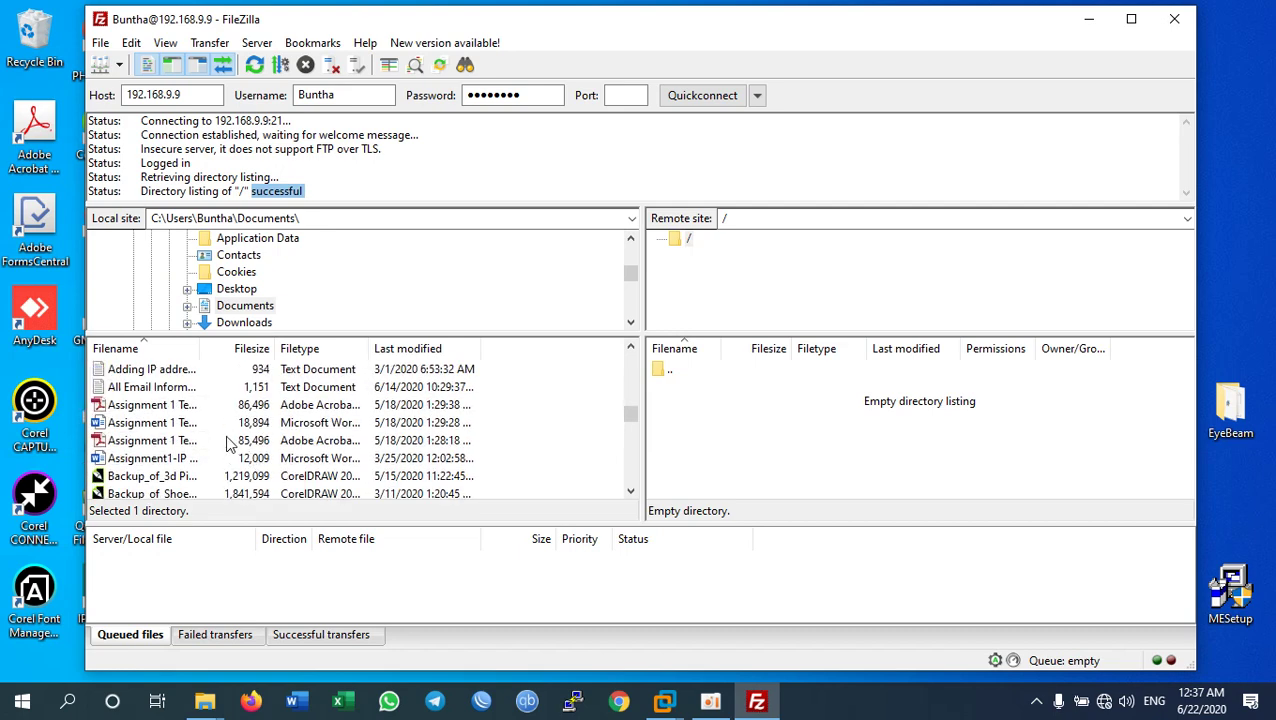
Step: Upload Assignment 1 Testing Answer.pdf by dragging it into the remote root folder
{"action": "left_click", "coordinate": [151, 406]}
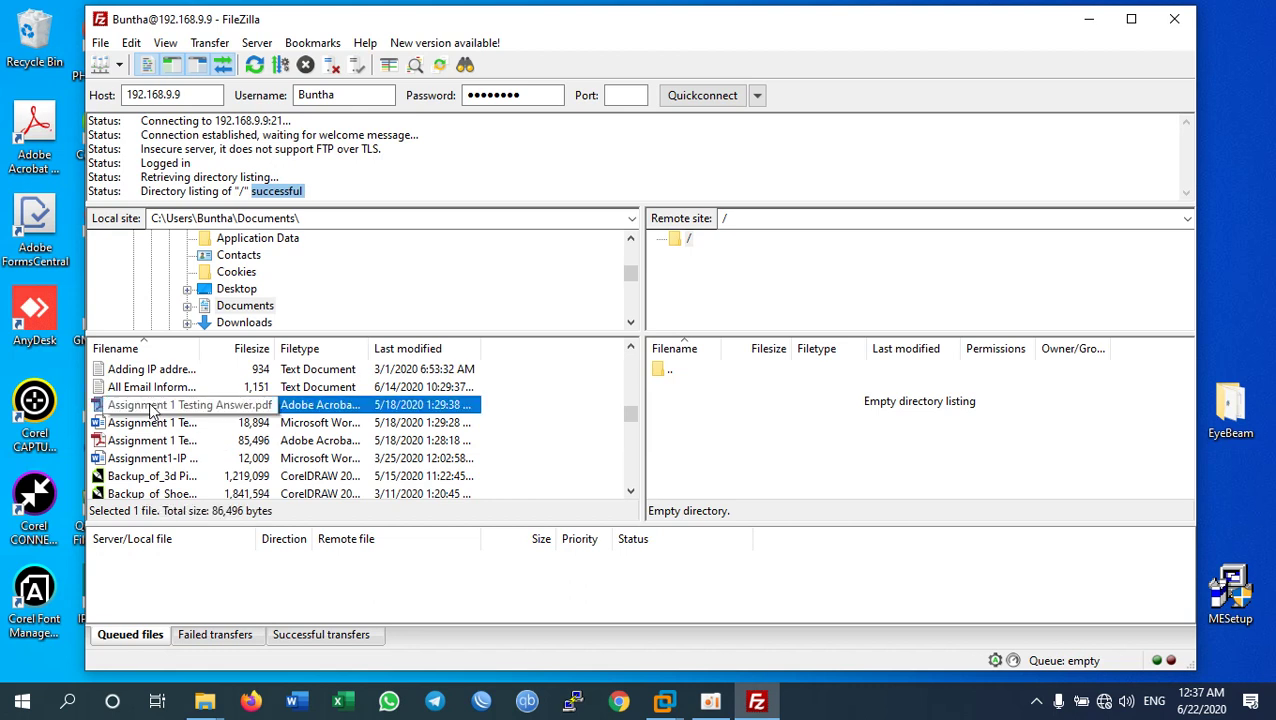
{"action": "left_click_drag", "start_coordinate": [145, 410], "coordinate": [763, 427]}
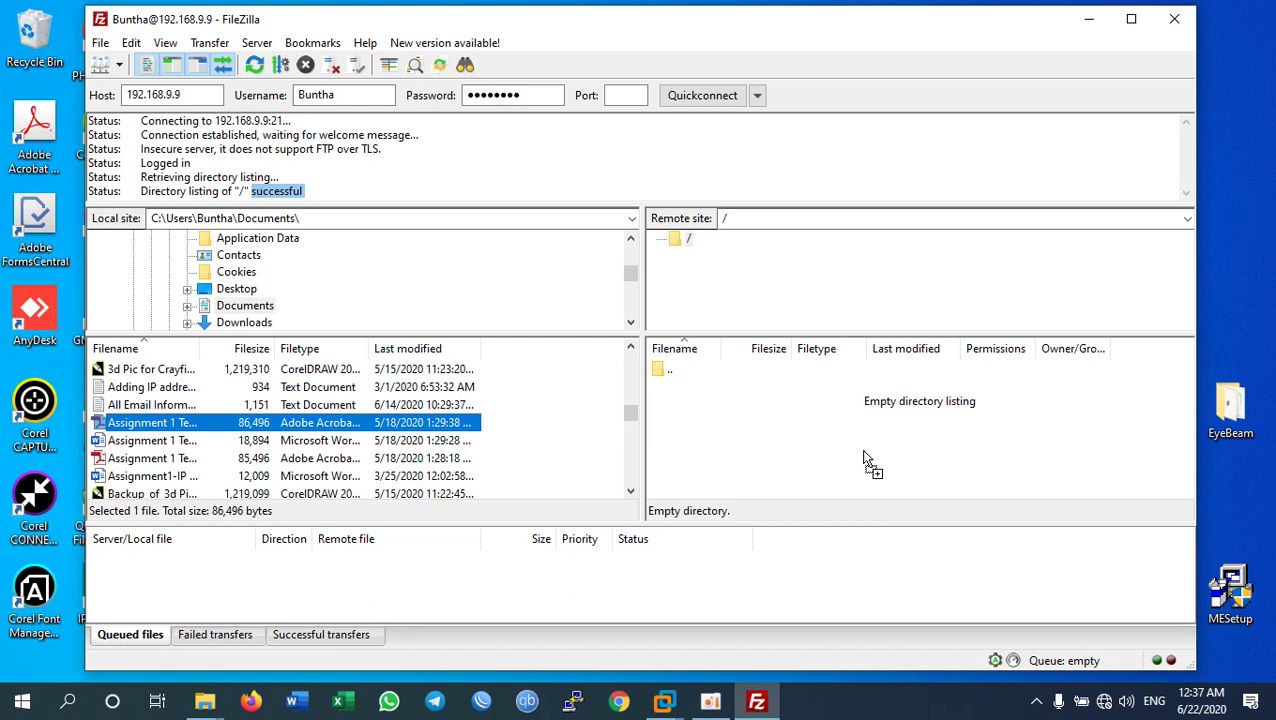
{"action": "left_click_drag", "start_coordinate": [866, 460], "coordinate": [866, 458]}
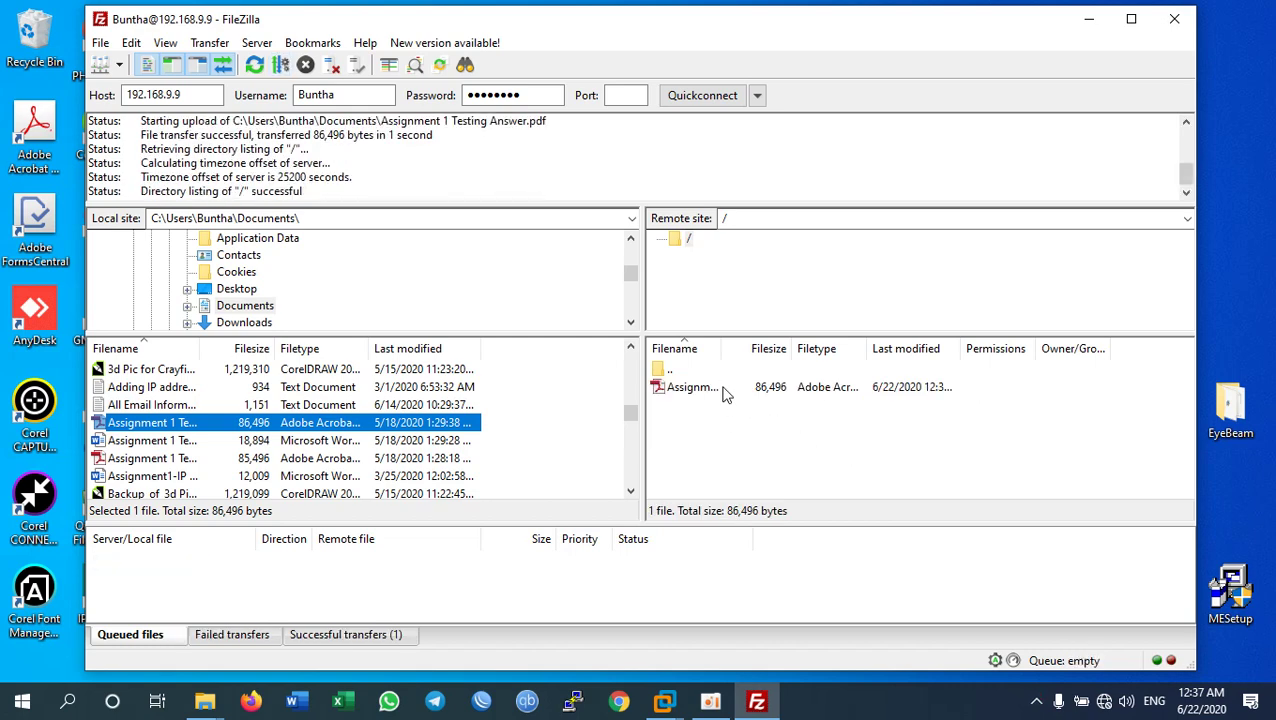
Step: Bring the server VM forward and select Assignment 1 Testing Answer.pdf in ftproot
{"action": "left_click", "coordinate": [669, 703]}
{"action": "left_click", "coordinate": [726, 600]}
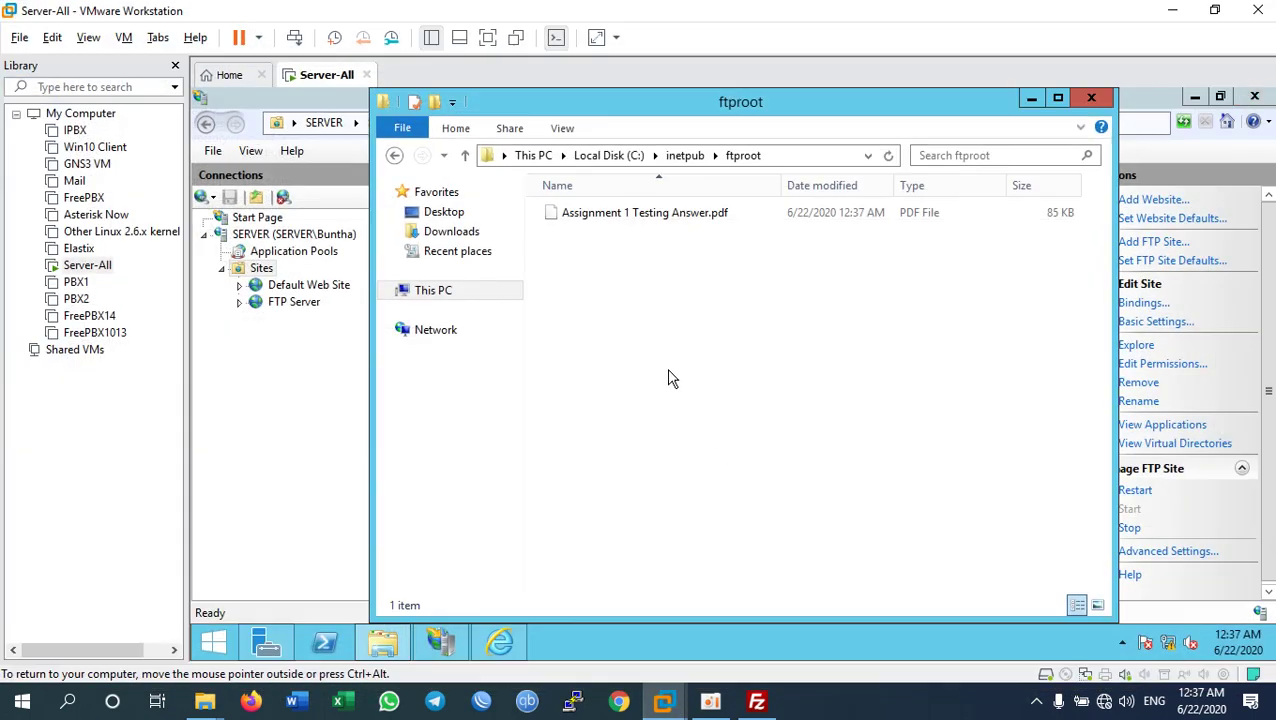
{"action": "left_click", "coordinate": [632, 215]}
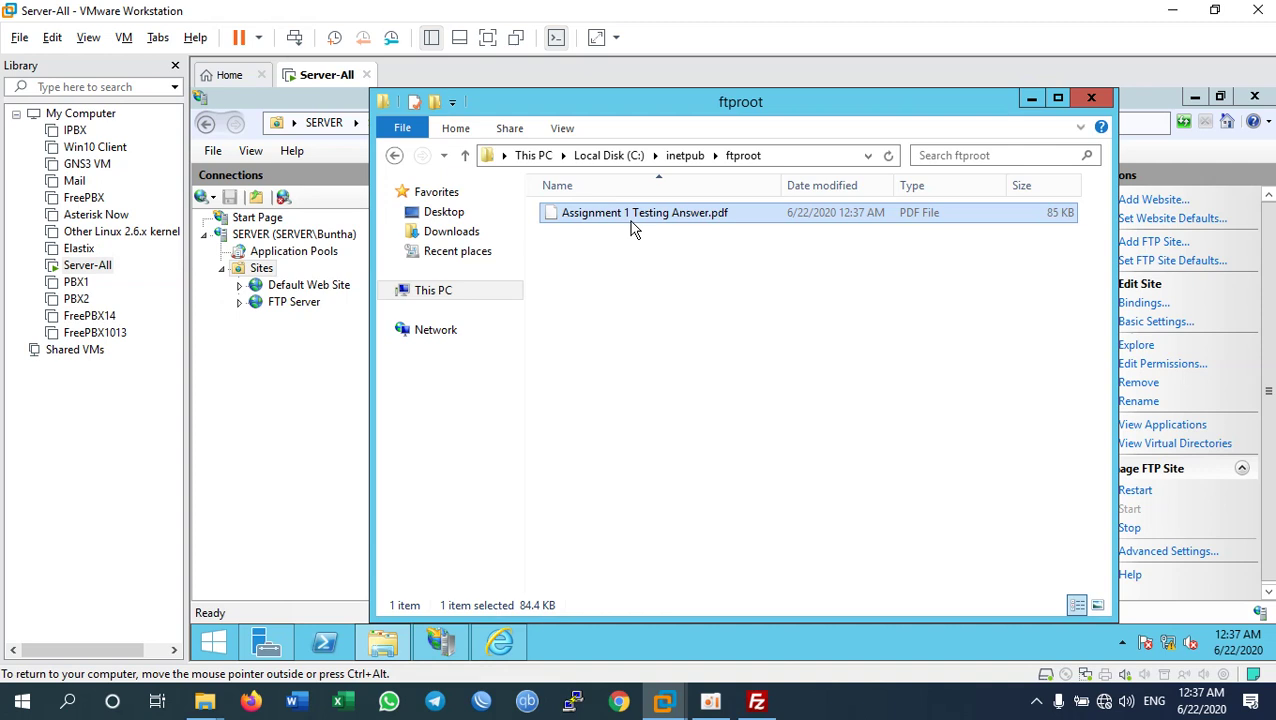
Step: Open and dismiss the ftproot folder's context menu twice, then reselect the uploaded PDF
{"action": "mouse_move", "coordinate": [651, 715]}
{"action": "right_click", "coordinate": [612, 324]}
{"action": "mouse_move", "coordinate": [718, 512]}
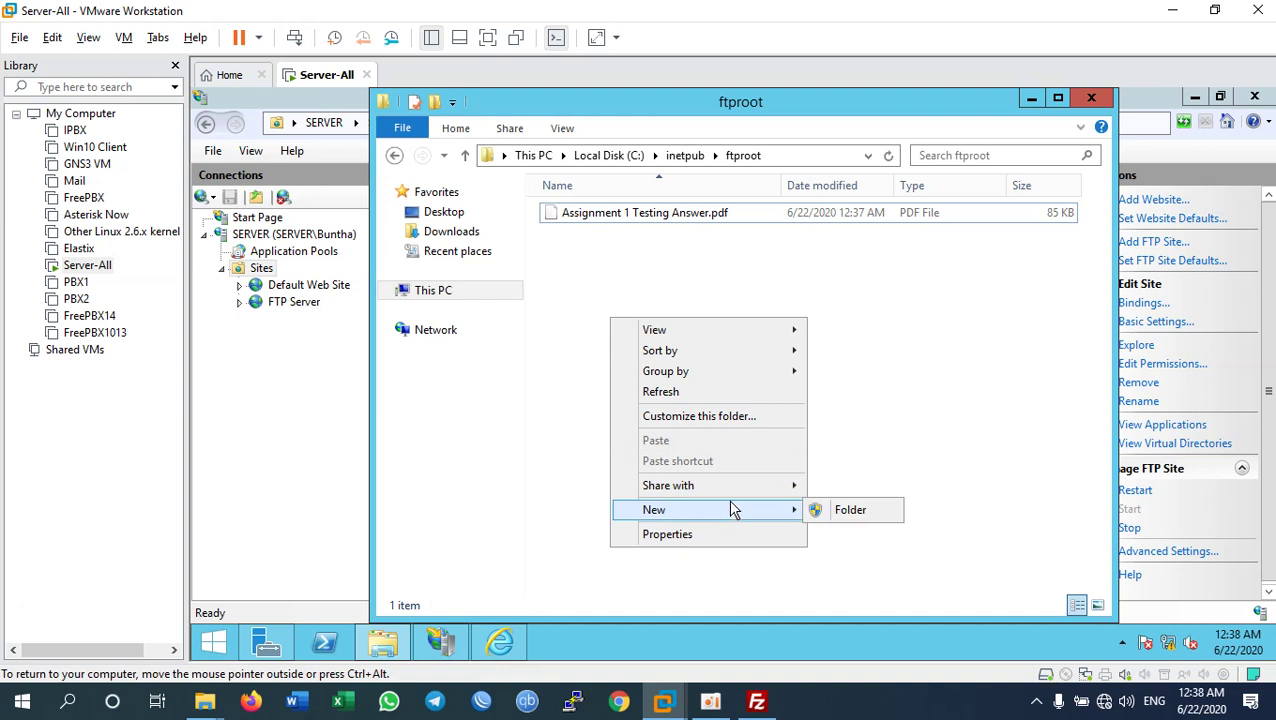
{"action": "left_click", "coordinate": [505, 382]}
{"action": "right_click", "coordinate": [640, 372]}
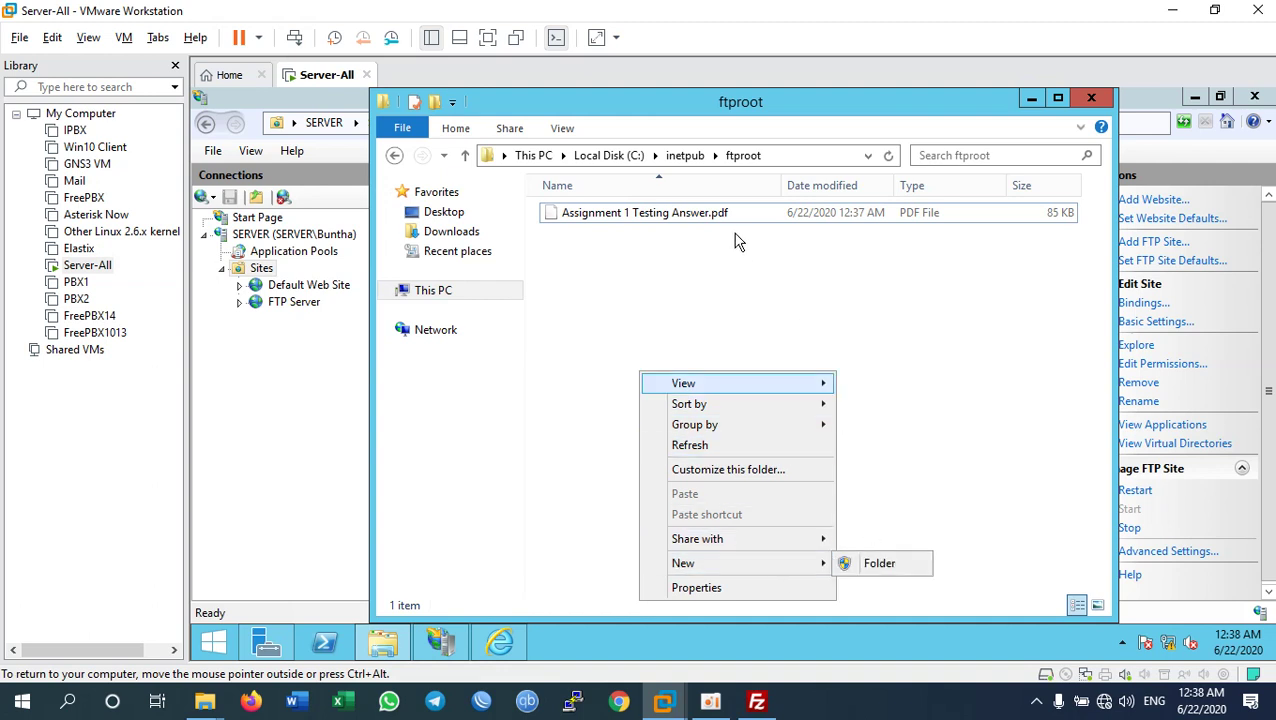
{"action": "left_click", "coordinate": [662, 277]}
{"action": "left_click", "coordinate": [630, 218]}
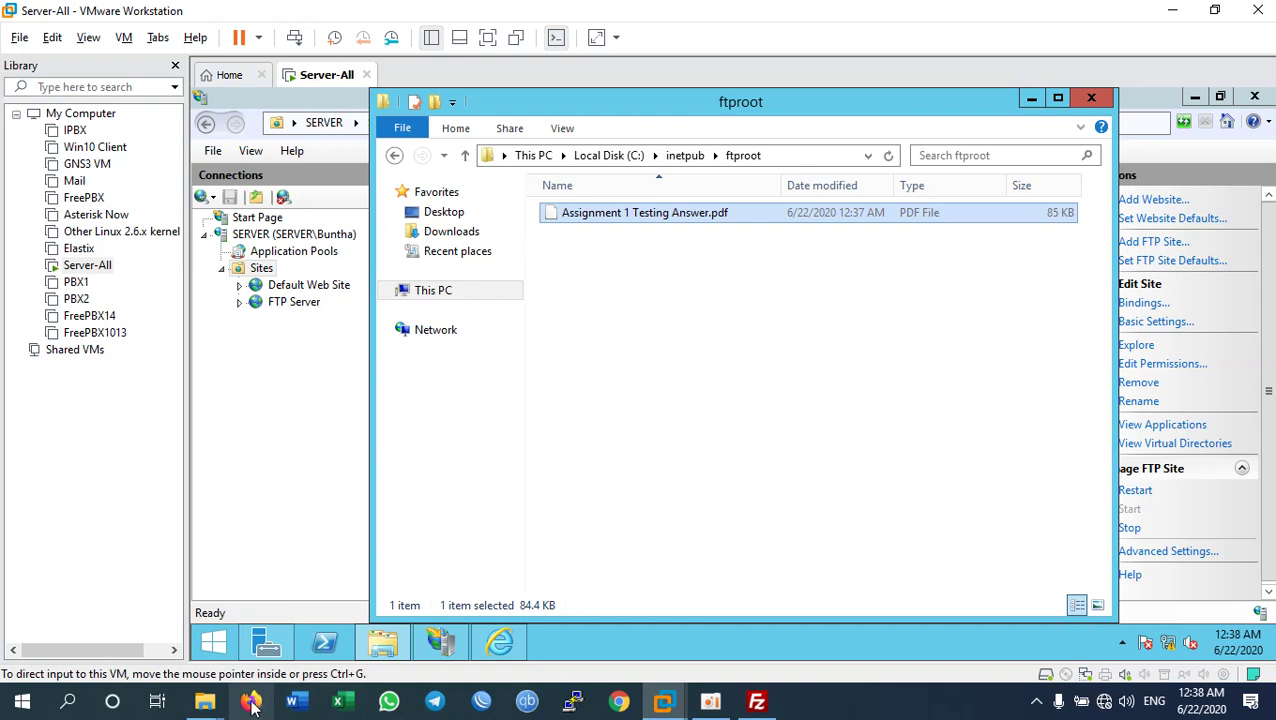
Step: Return to FileZilla and check the uploaded PDF (86,496 bytes) listed in the remote root folder
{"action": "left_click", "coordinate": [757, 703]}
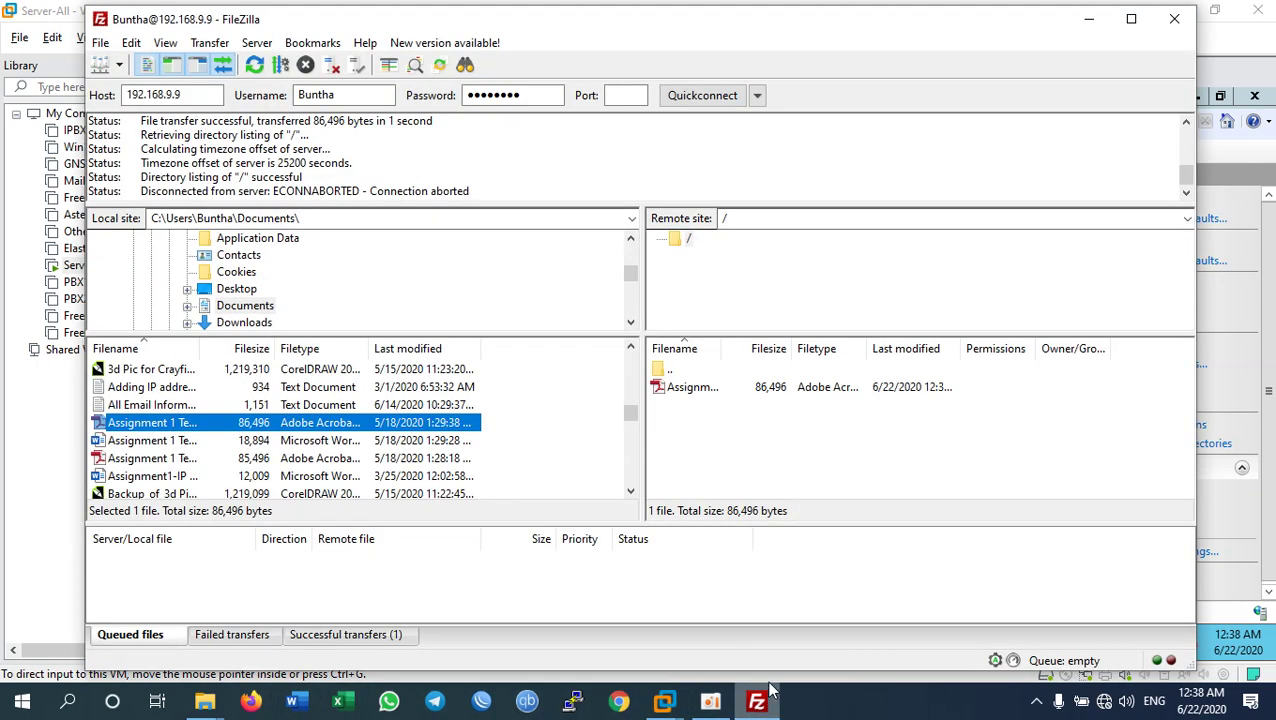
{"action": "left_click", "coordinate": [676, 392]}
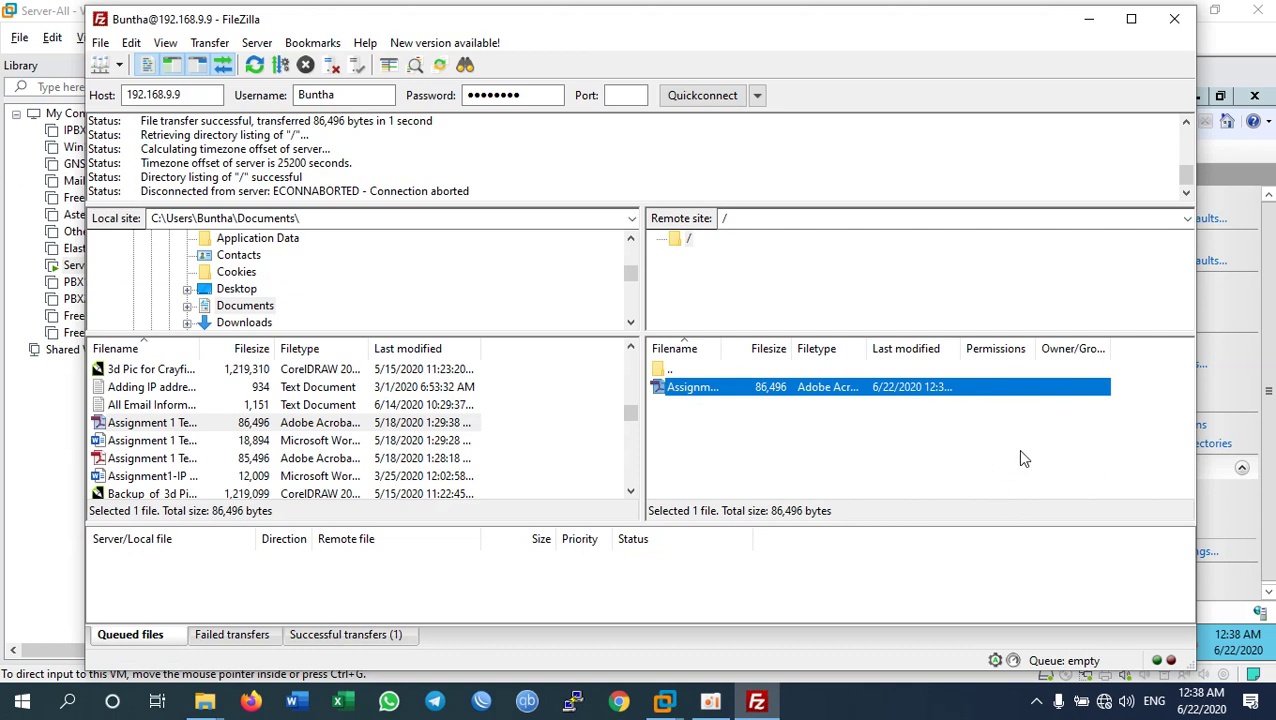
{"action": "right_click", "coordinate": [697, 389]}
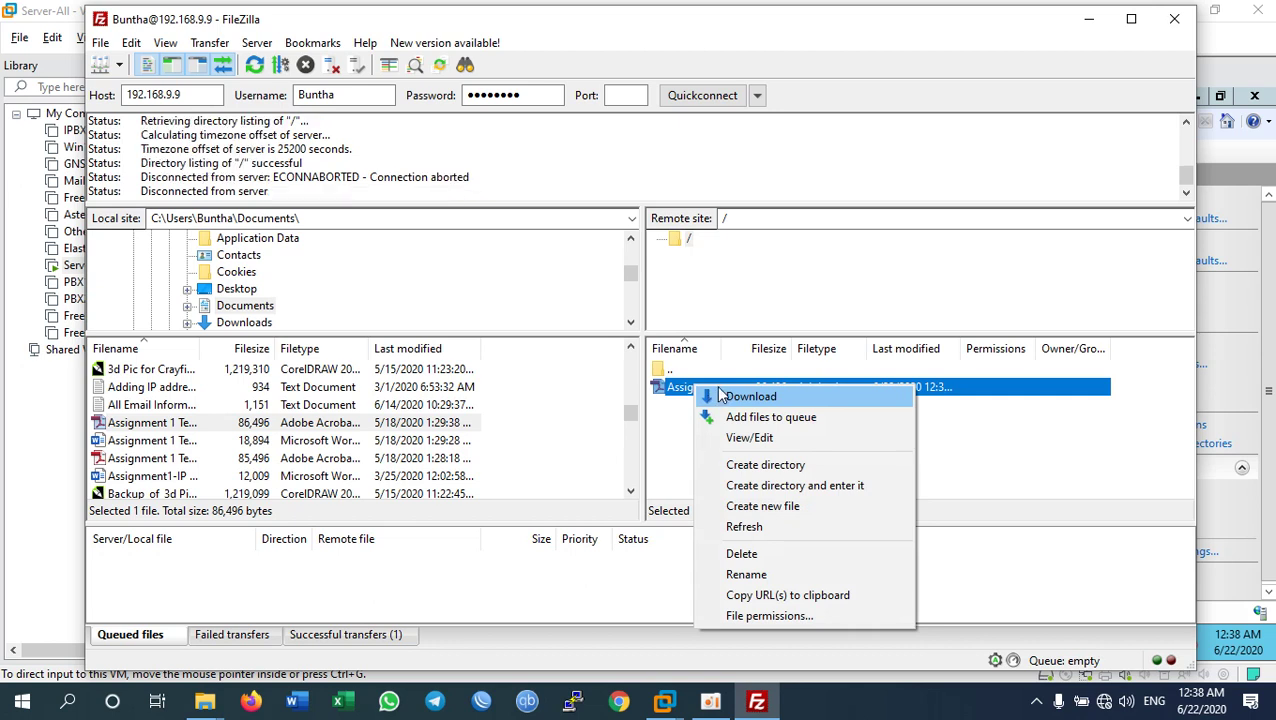
{"action": "left_click", "coordinate": [955, 443]}
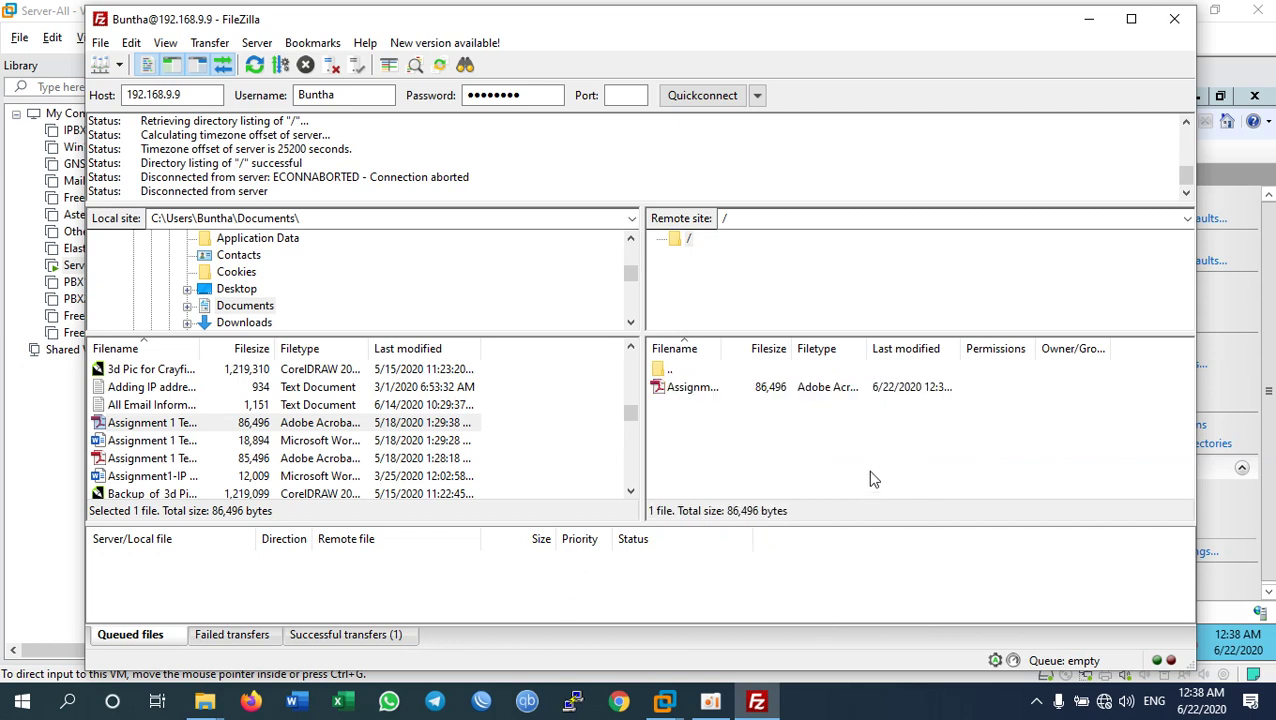